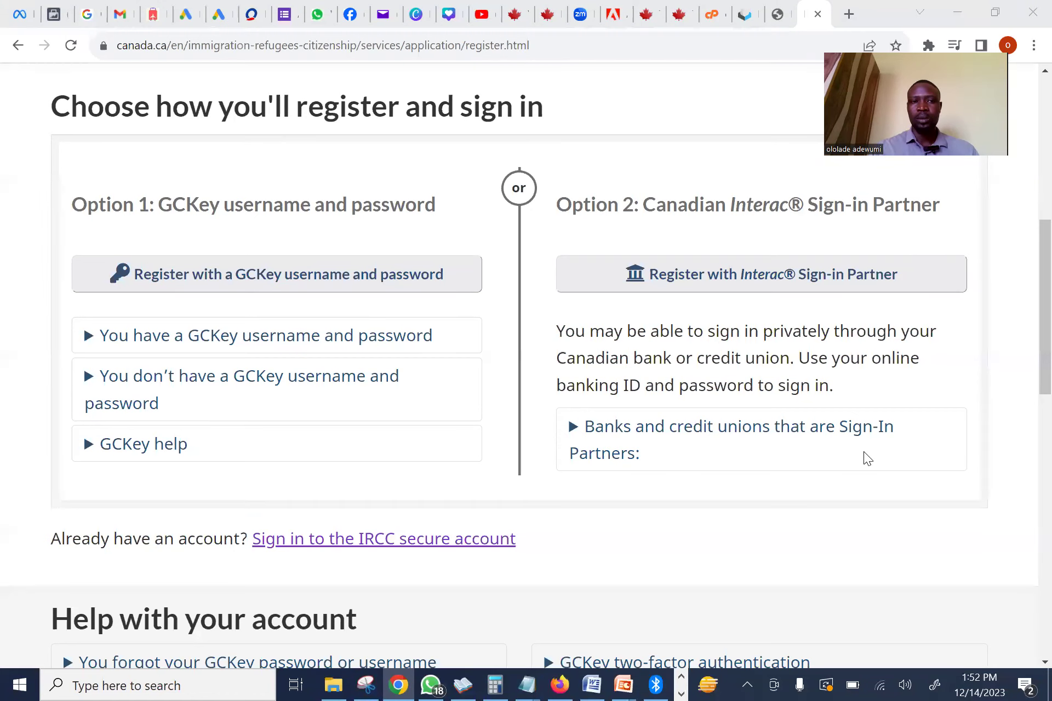
- Choose 'Register with a GCKey username and password' to start account sign-up
click(201, 285)
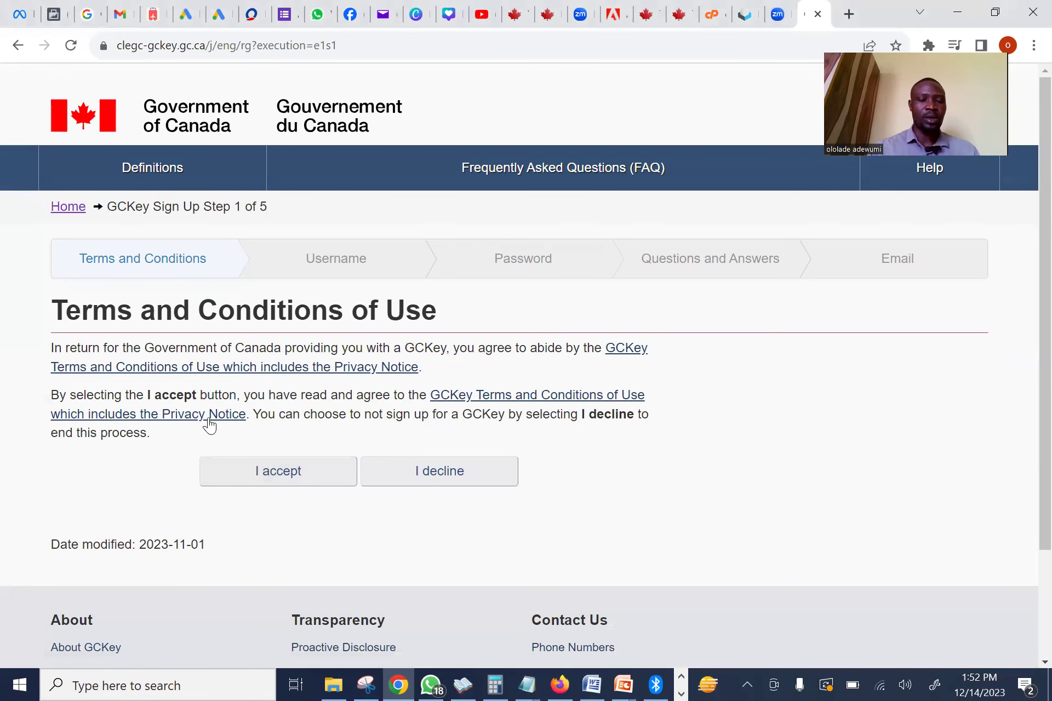
- Accept the GCKey terms and enter a new username, selecting it to copy into Notepad
click(275, 481)
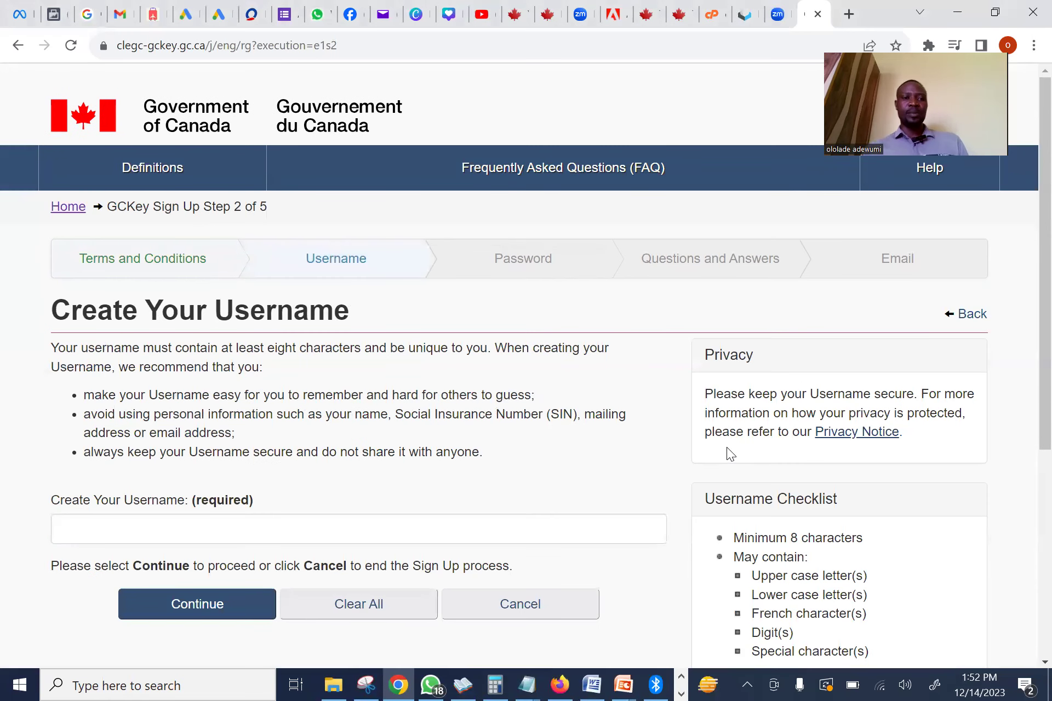
scroll(452, 468, down, 3)
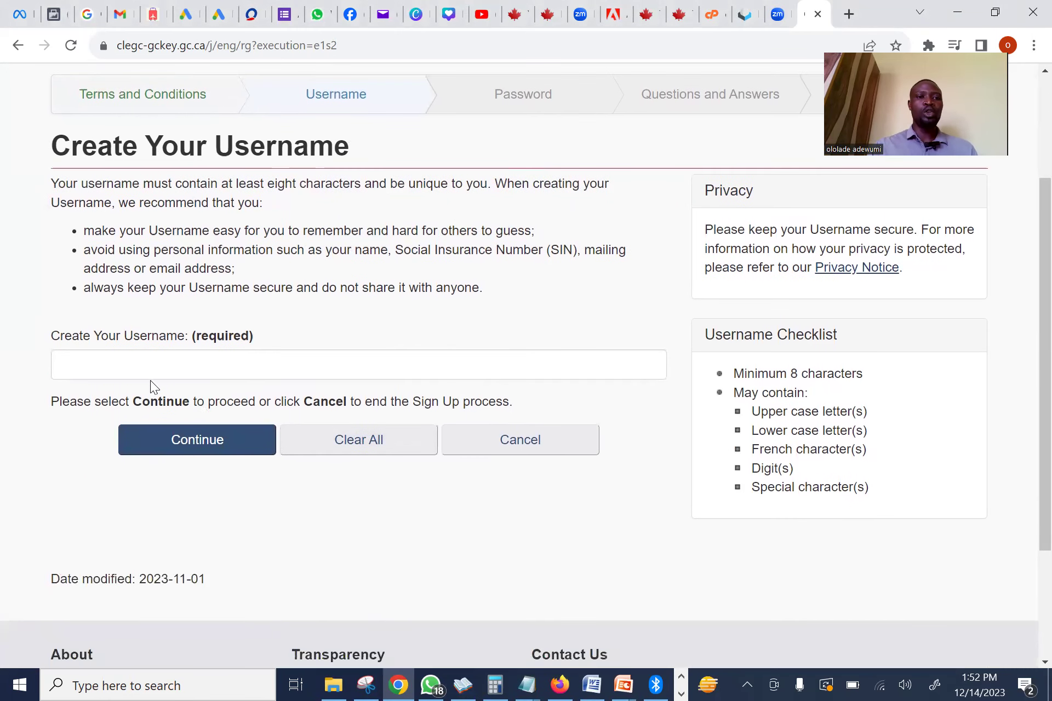
click(146, 372)
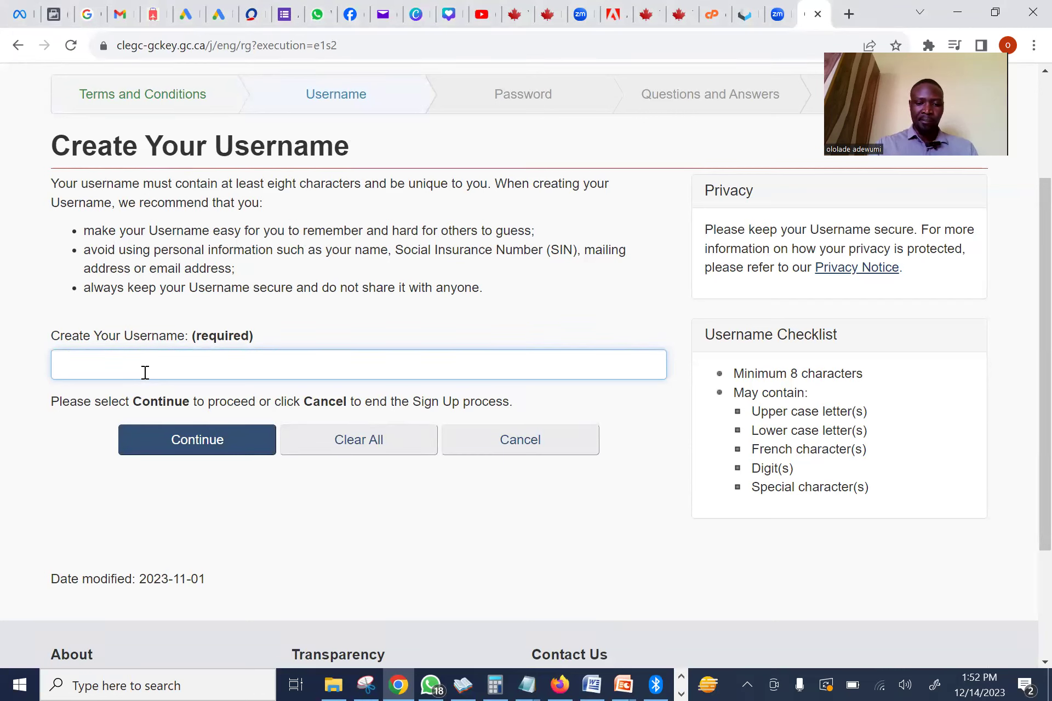
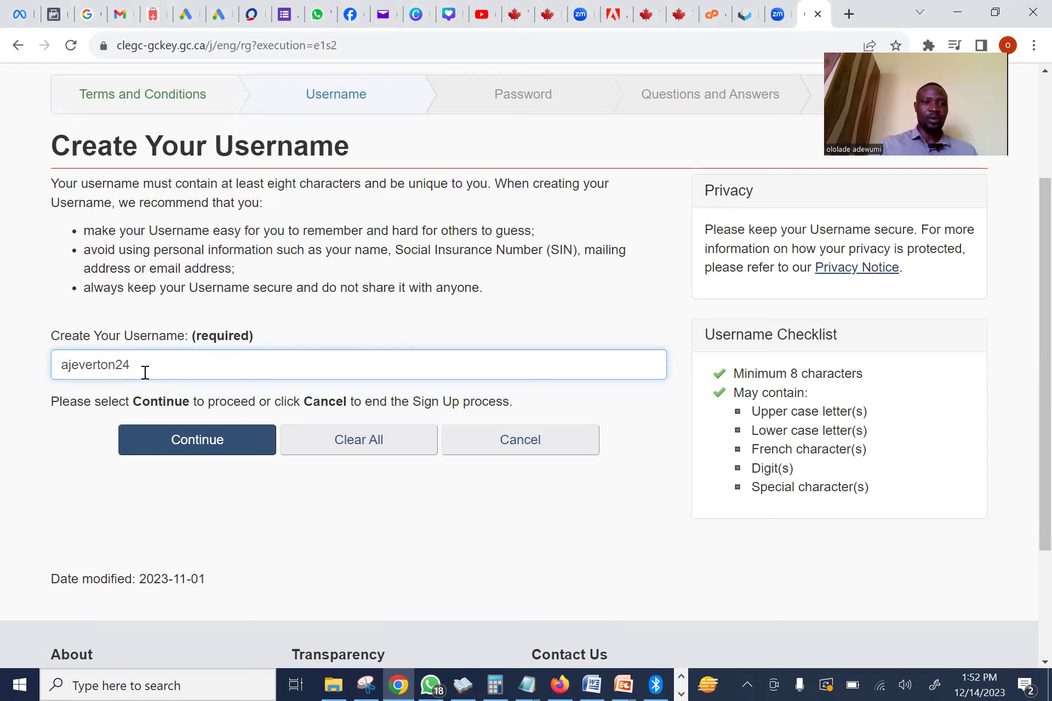
drag(145, 373, 52, 366)
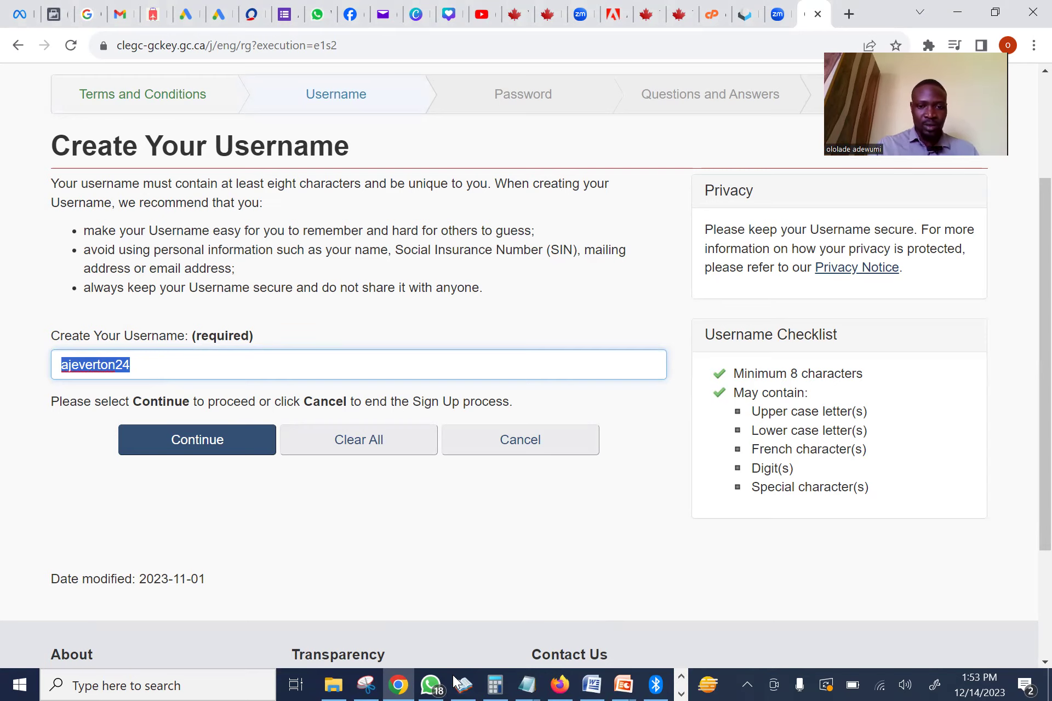
click(527, 685)
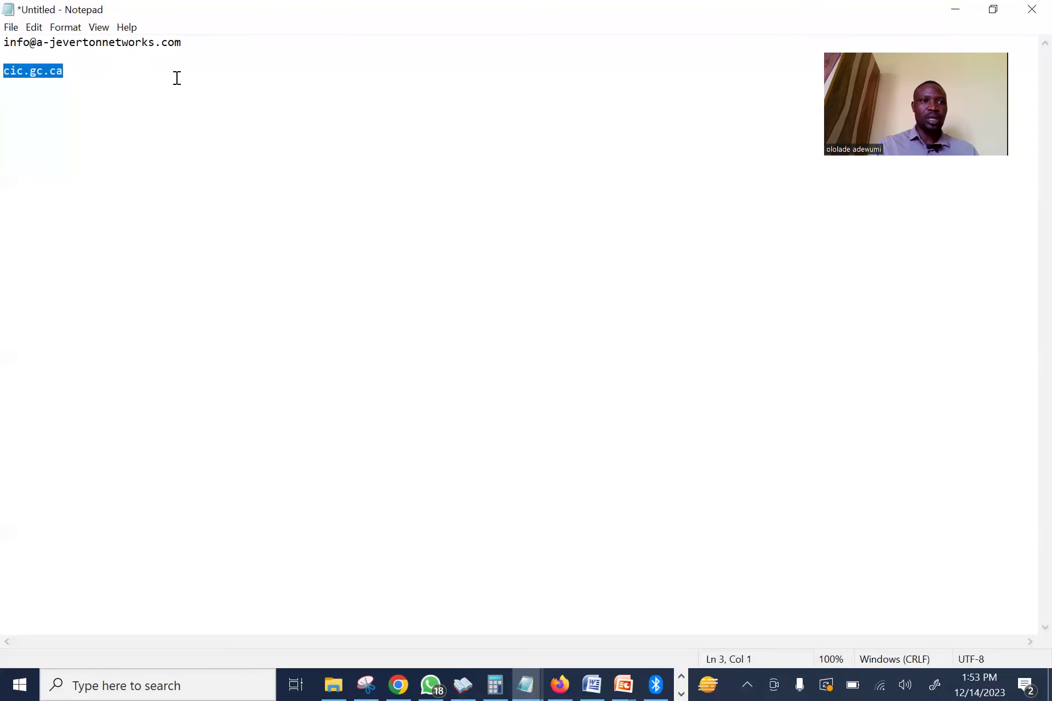
- Save the new username in Notepad on a new line below cic.gc.ca
click(169, 58)
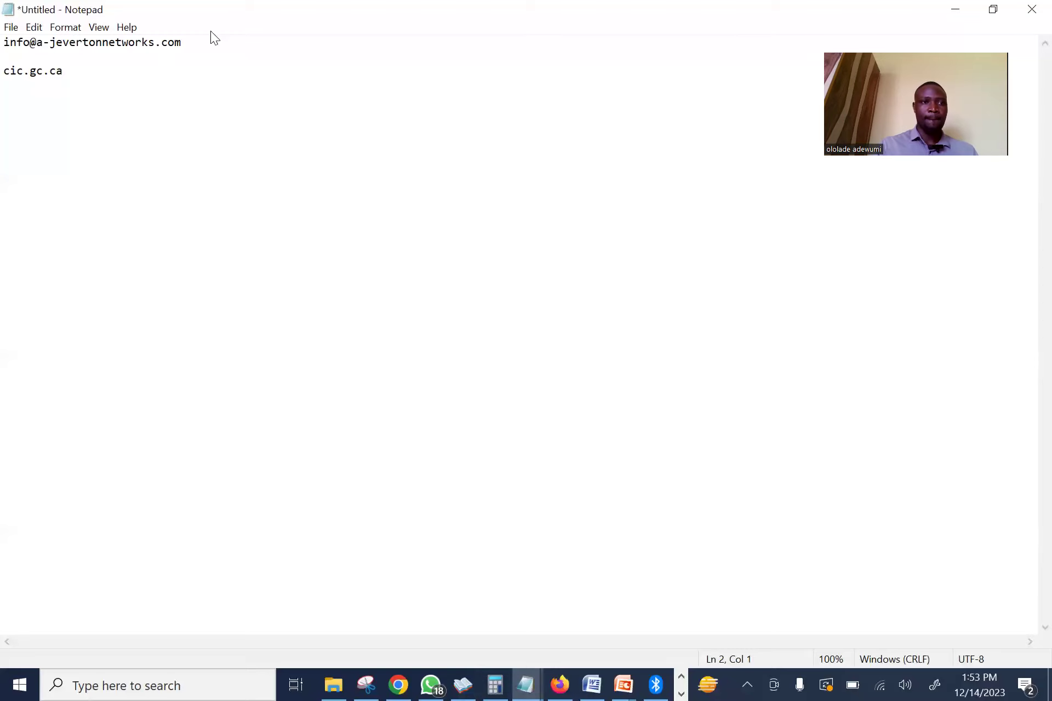
click(75, 72)
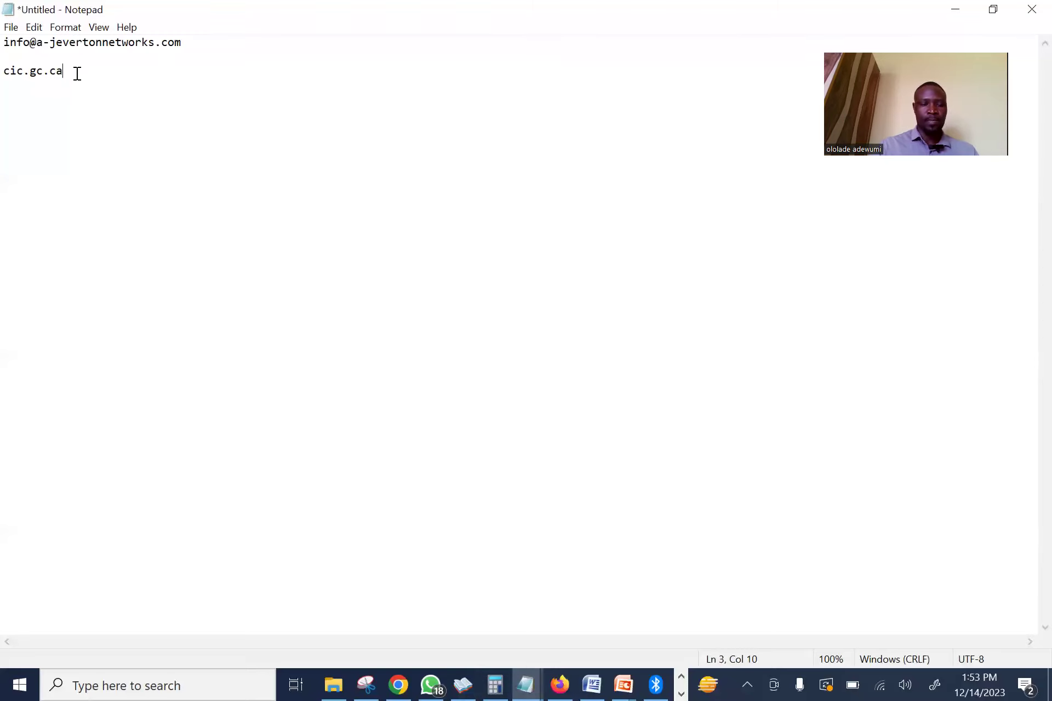
key(Return)
key(Return)
key(Return)
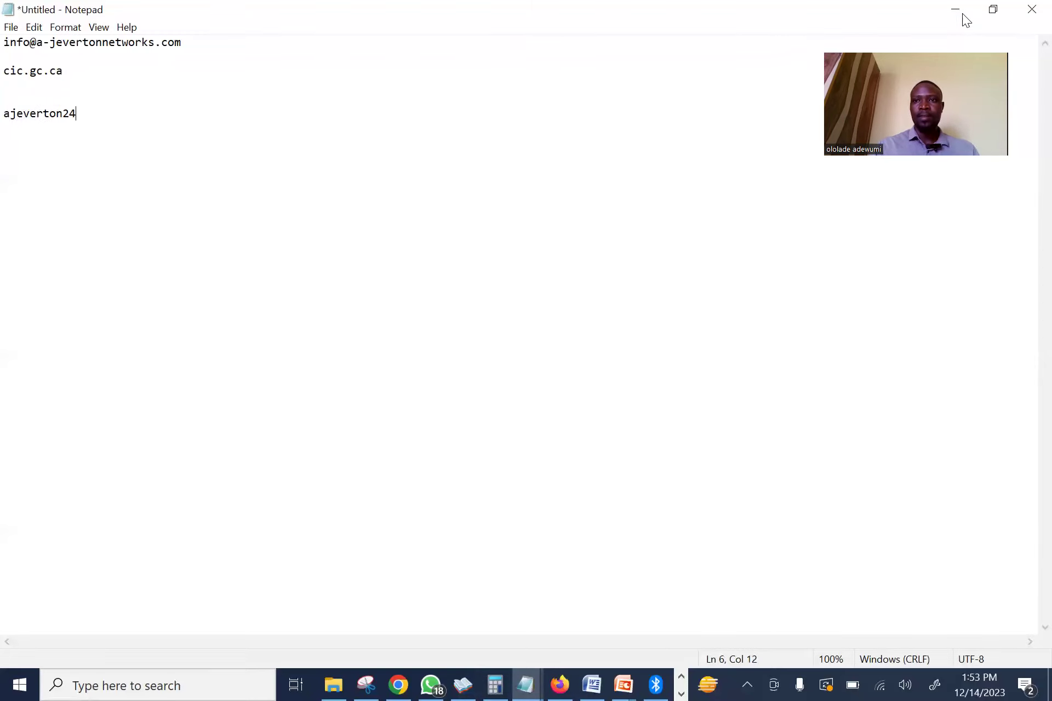
click(962, 13)
click(180, 441)
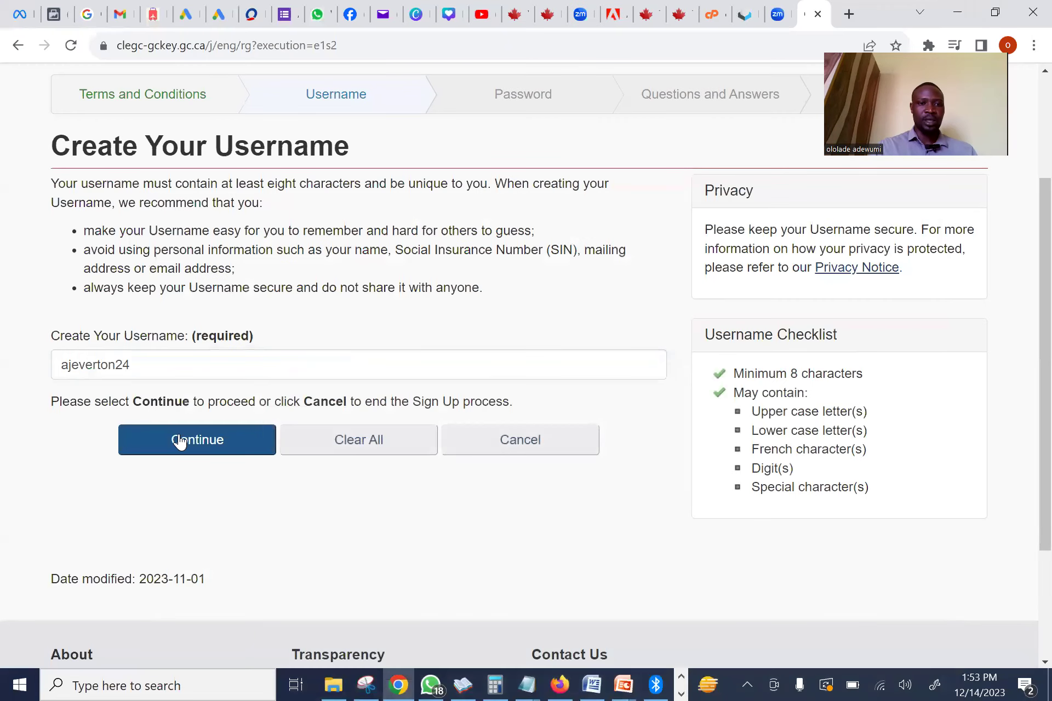
- Submit the username, then create and confirm a strong password to reach Step 4
click(180, 441)
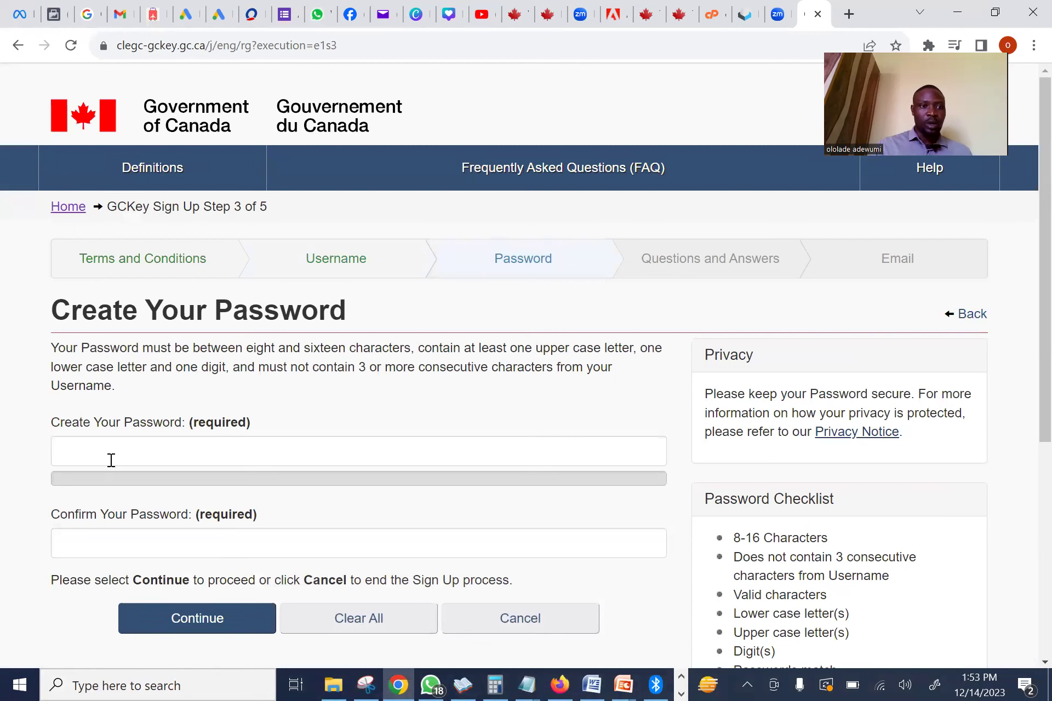
click(113, 454)
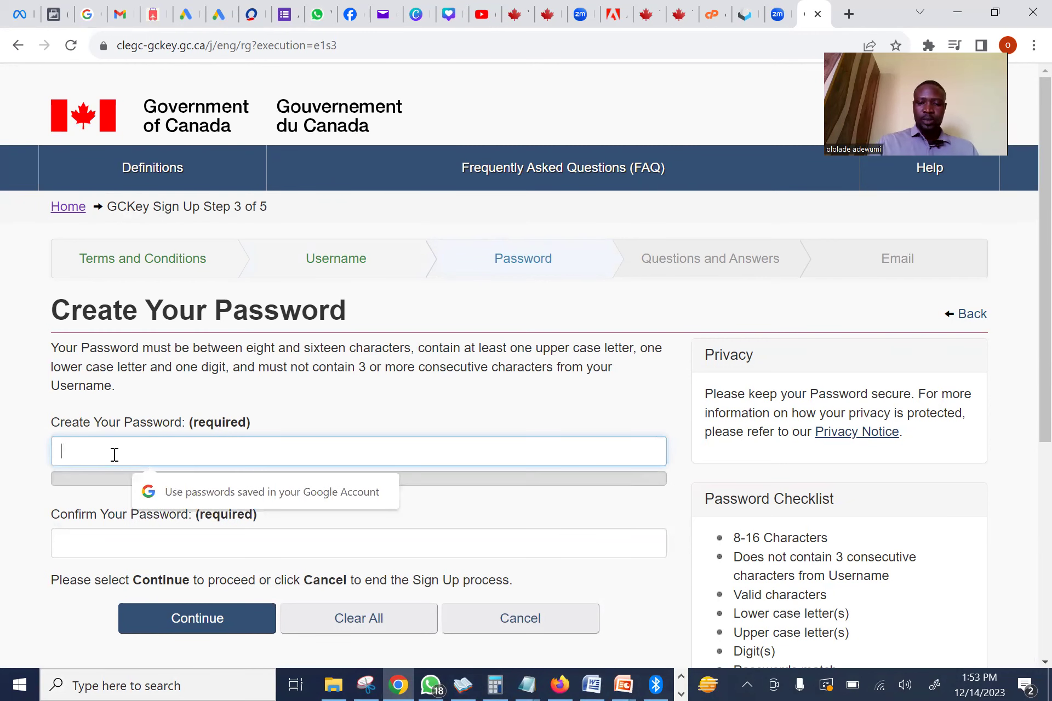
text(•••••)
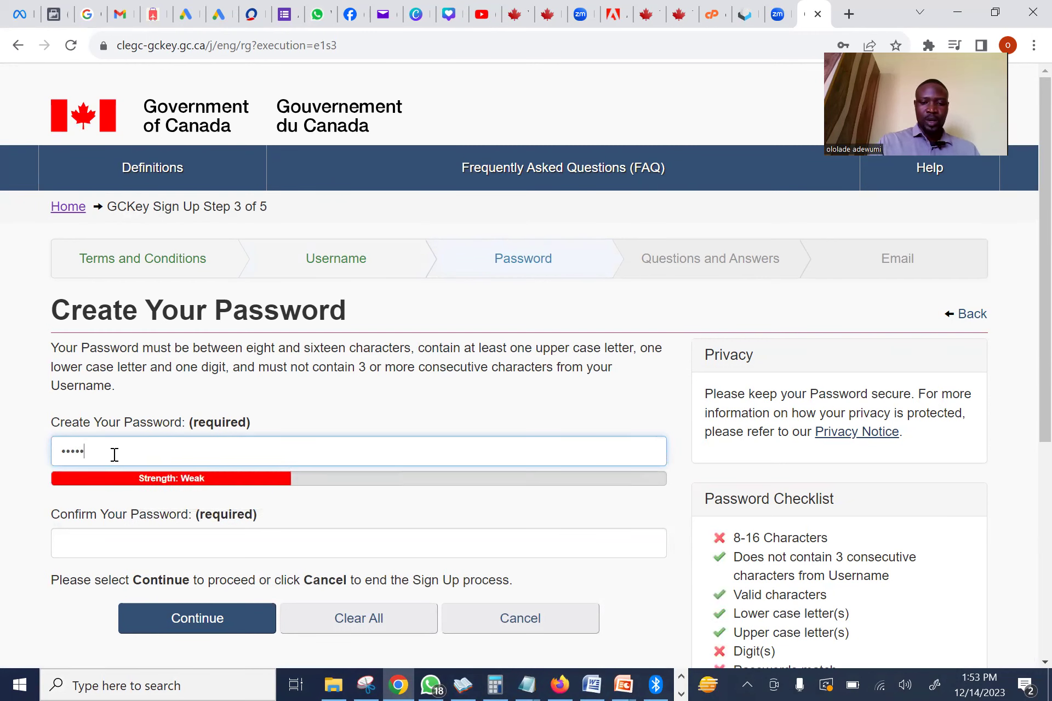
text(•••••••)
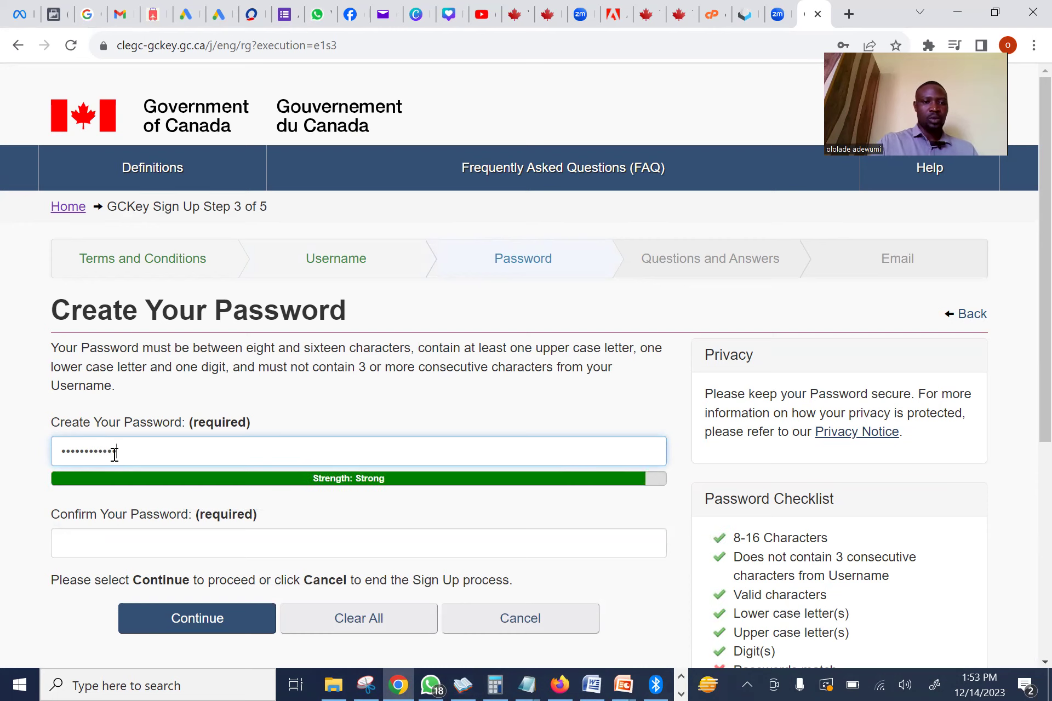
click(107, 551)
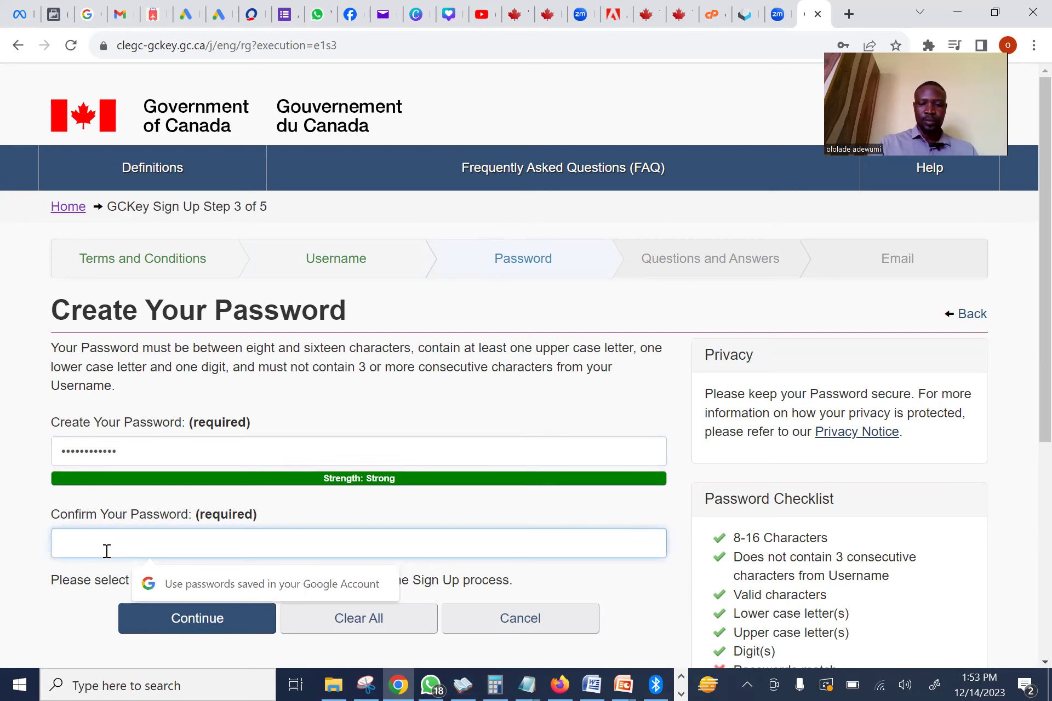
text(•••••••••)
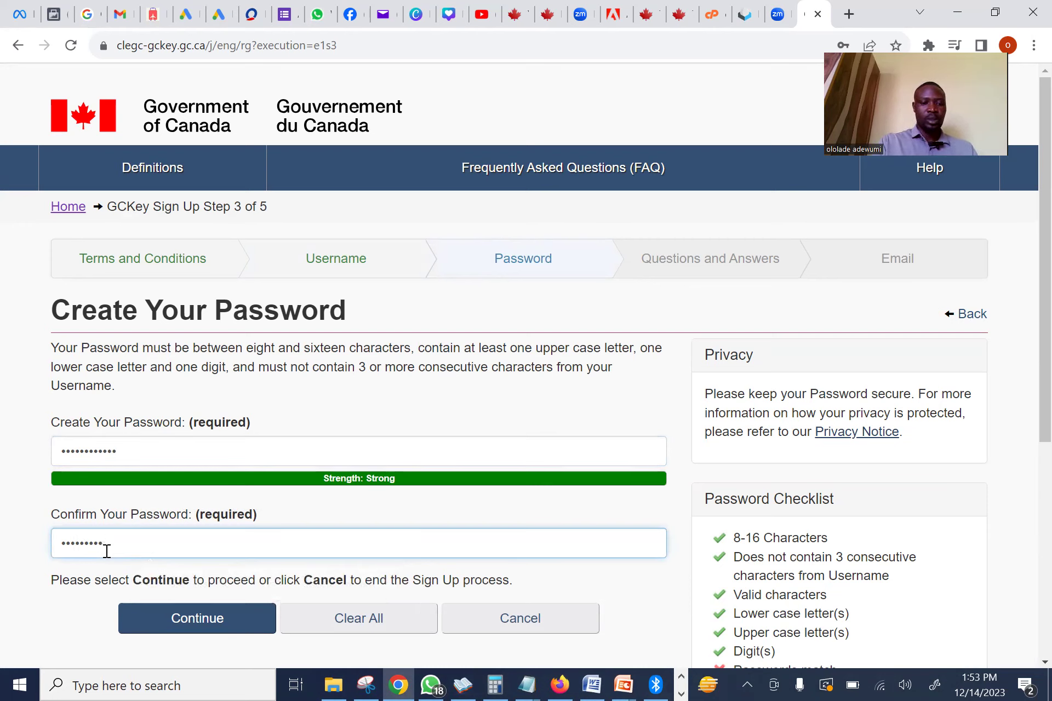
text(•••)
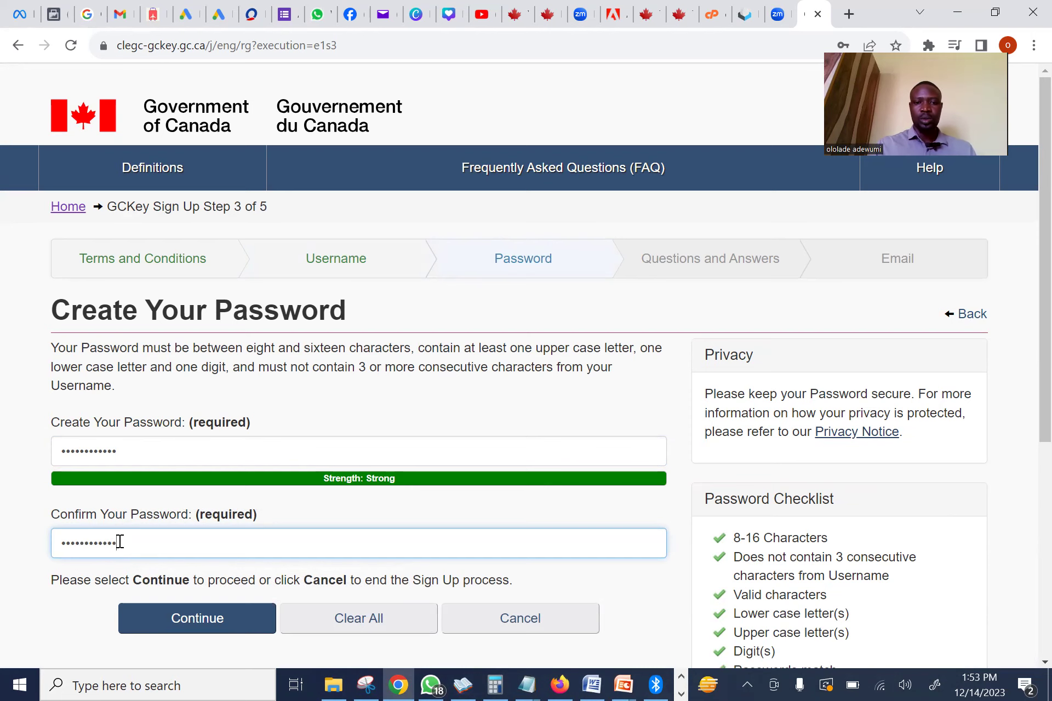
scroll(300, 477, down, 1)
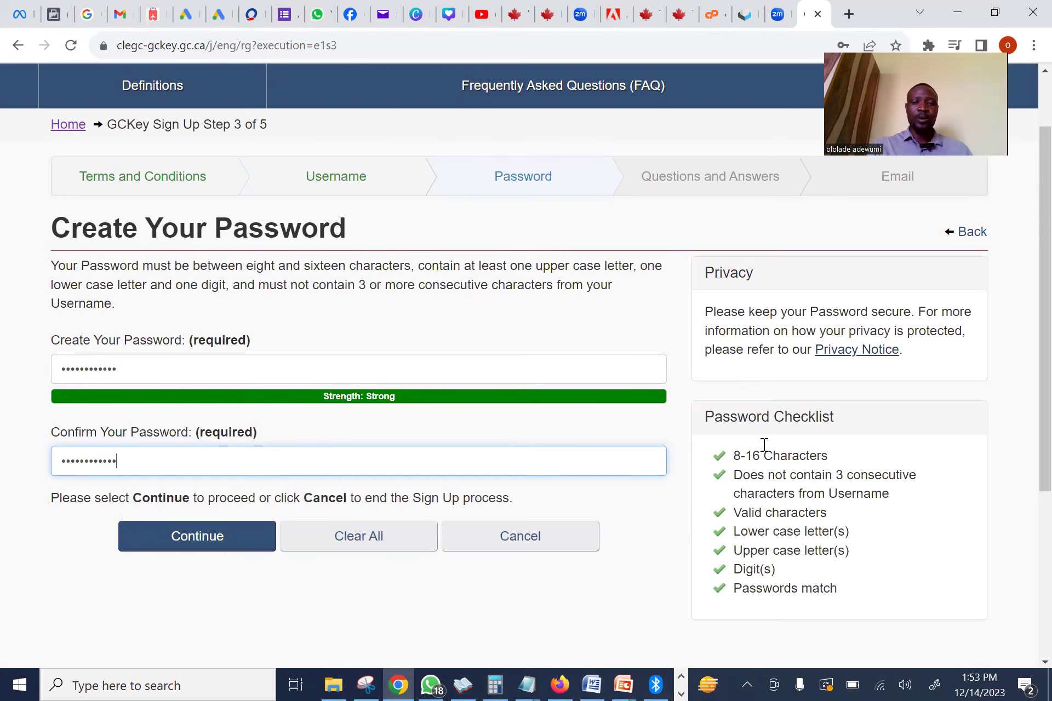
click(214, 540)
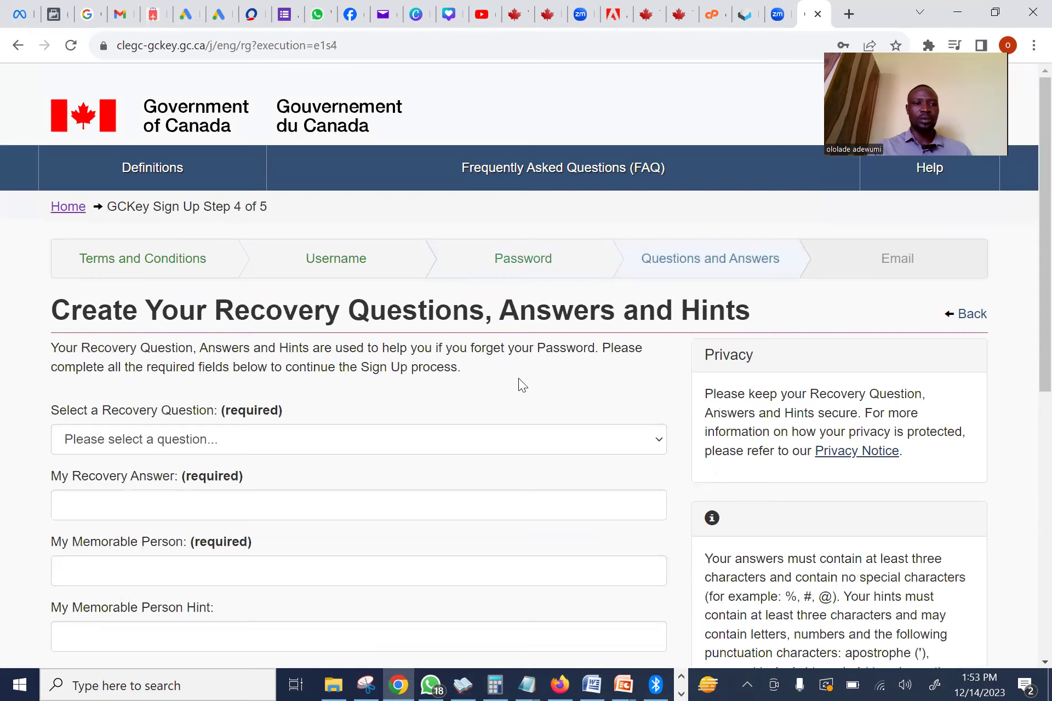
scroll(537, 401, down, 1)
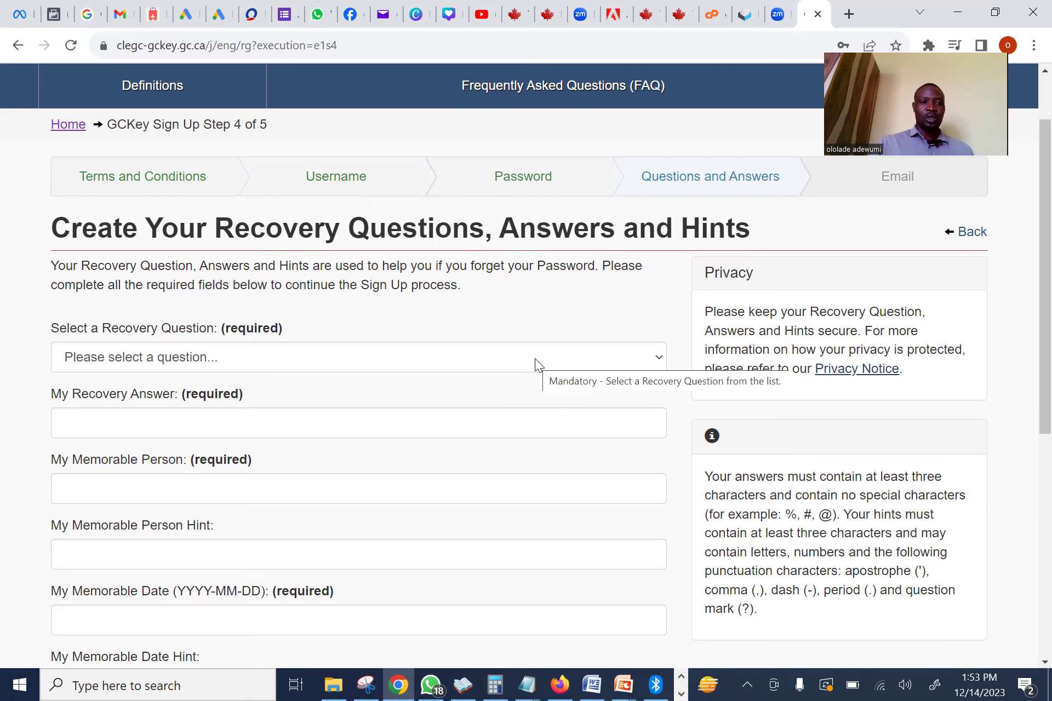
scroll(412, 429, down, 1)
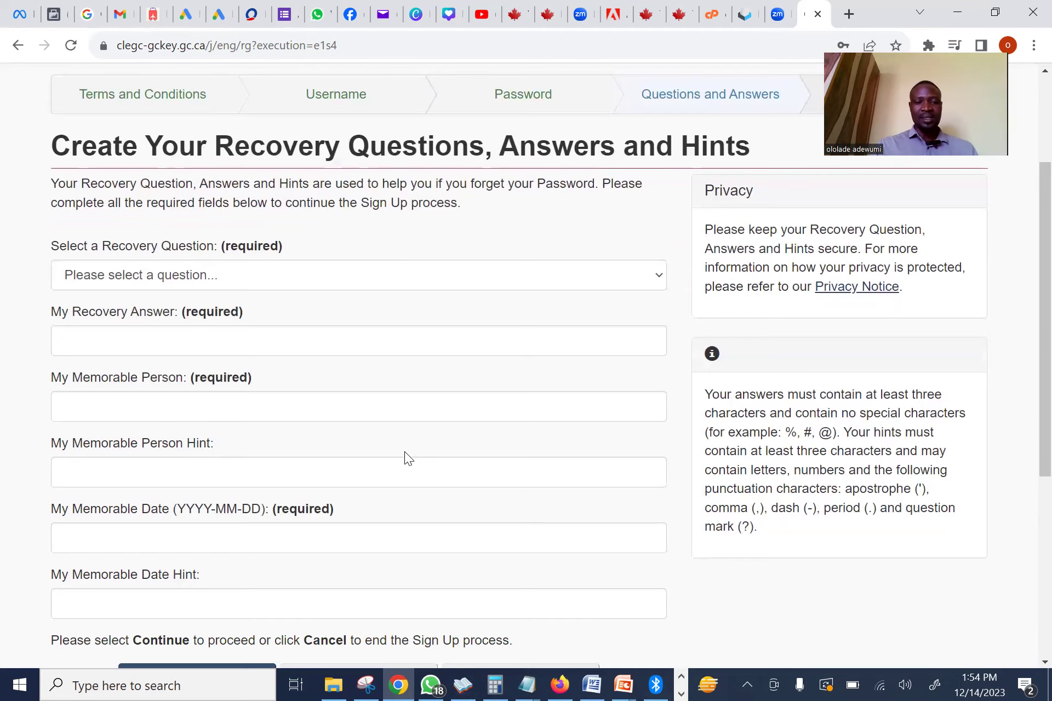
scroll(404, 452, down, 1)
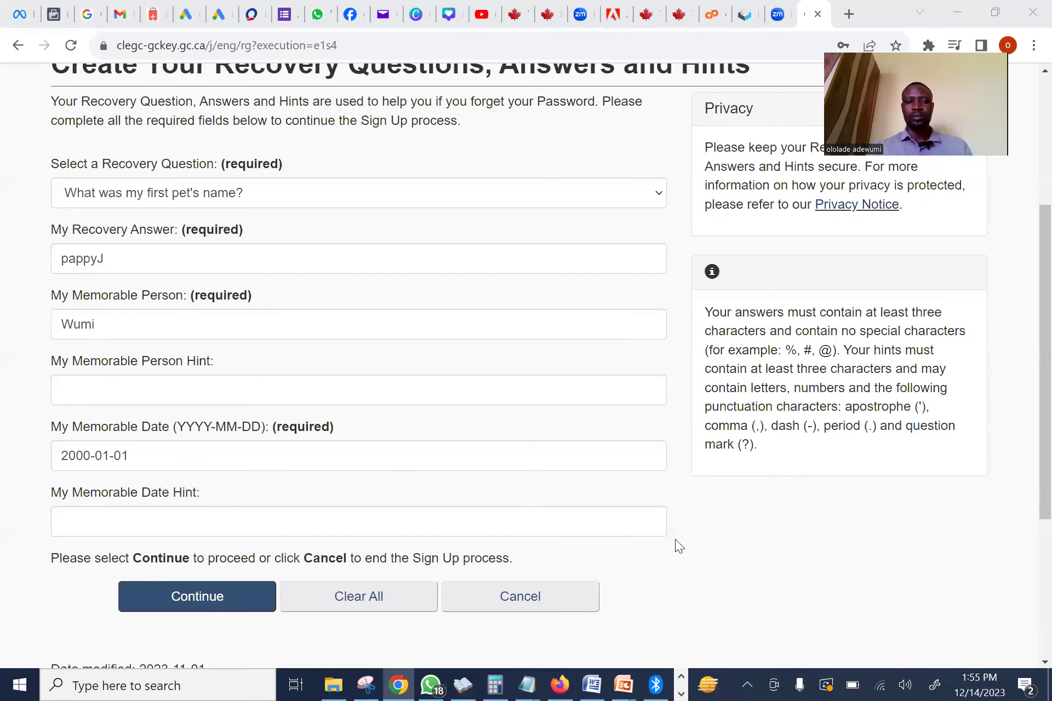
scroll(265, 483, up, 2)
scroll(265, 483, down, 2)
click(202, 605)
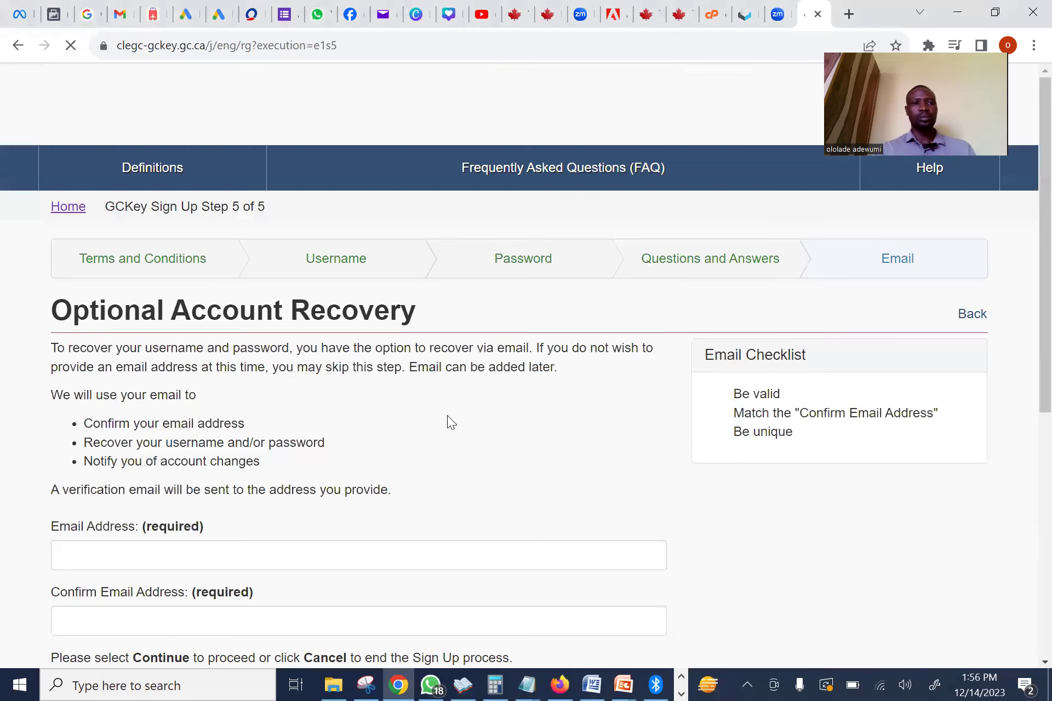
- Copy the recovery email from Notepad into both email fields and submit it
scroll(447, 415, down, 1)
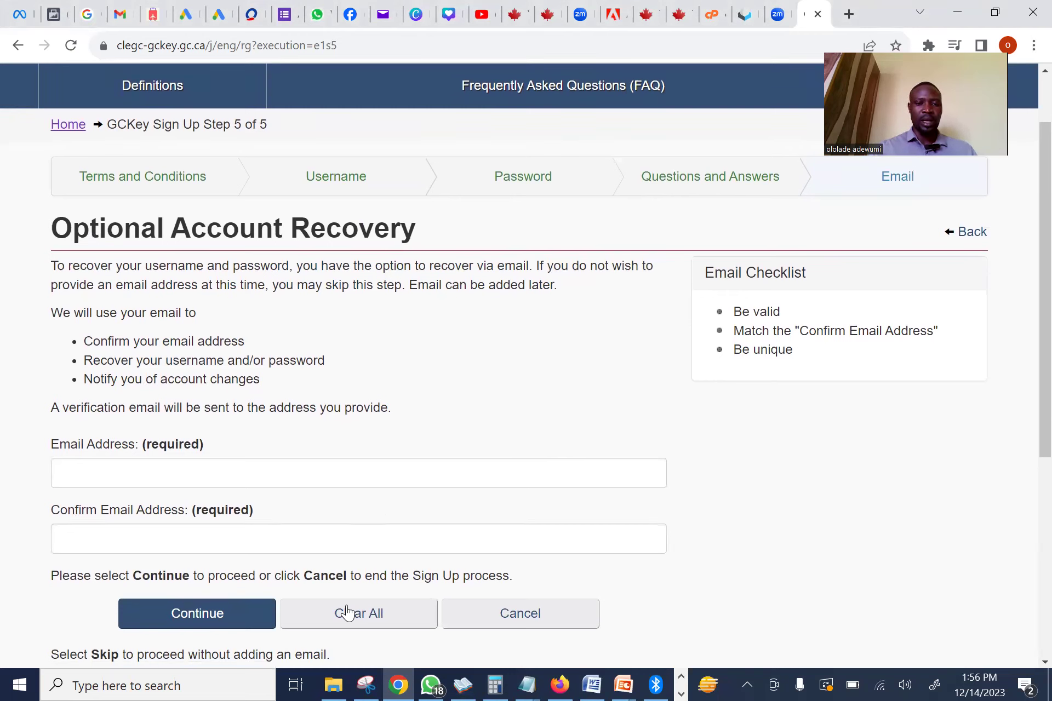
click(524, 684)
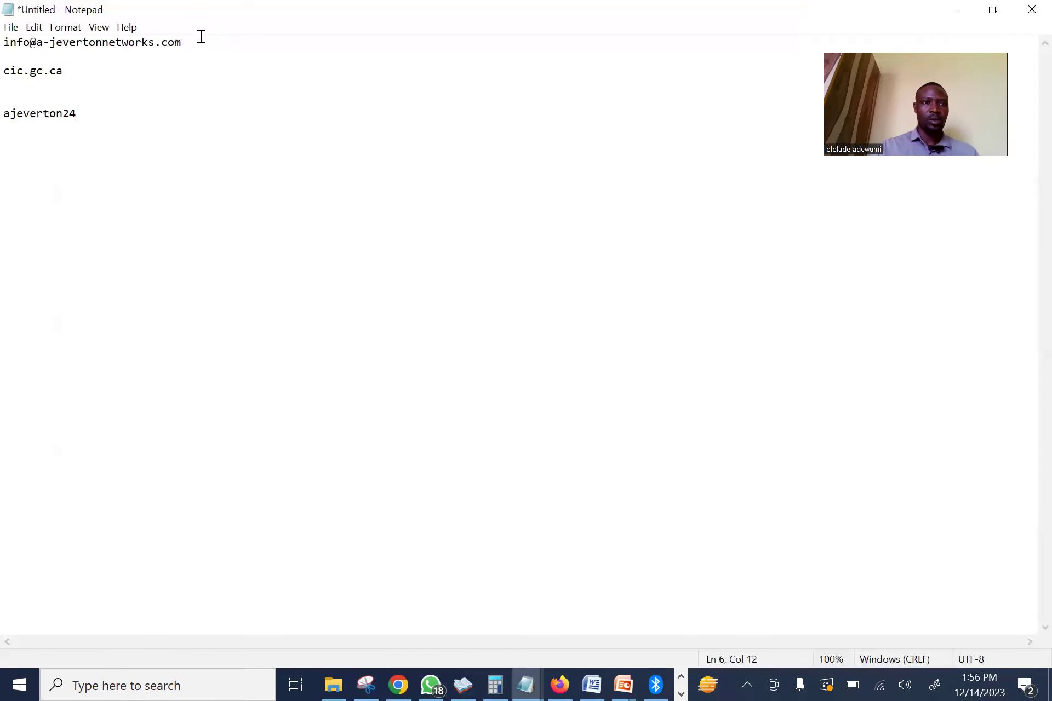
drag(201, 36, 5, 41)
key(ctrl+c)
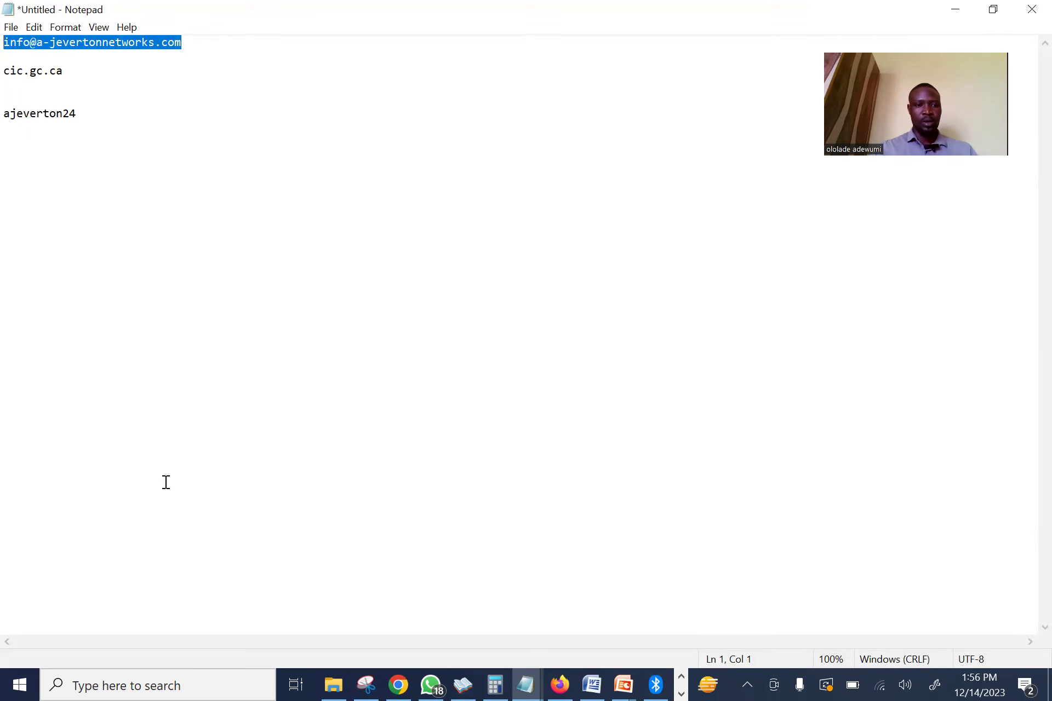
key(alt+Tab)
click(164, 540)
key(ctrl+v)
scroll(196, 500, down, 1)
click(196, 529)
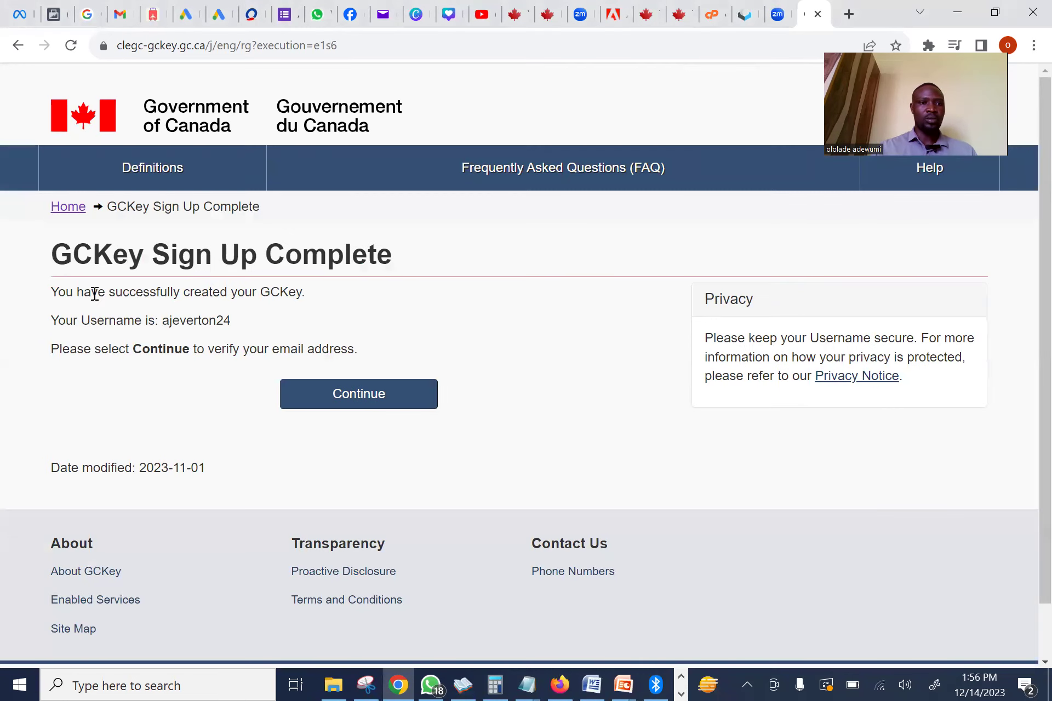
- Move on from Sign Up Complete to the email confirmation code page
drag(169, 321, 227, 320)
click(227, 319)
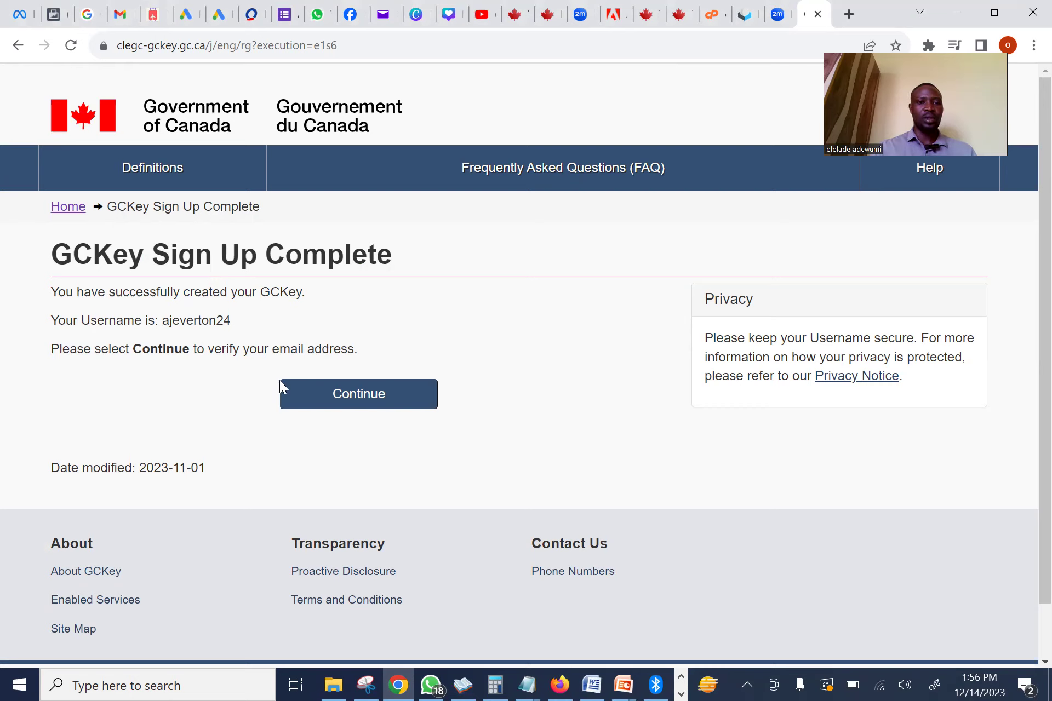
click(346, 397)
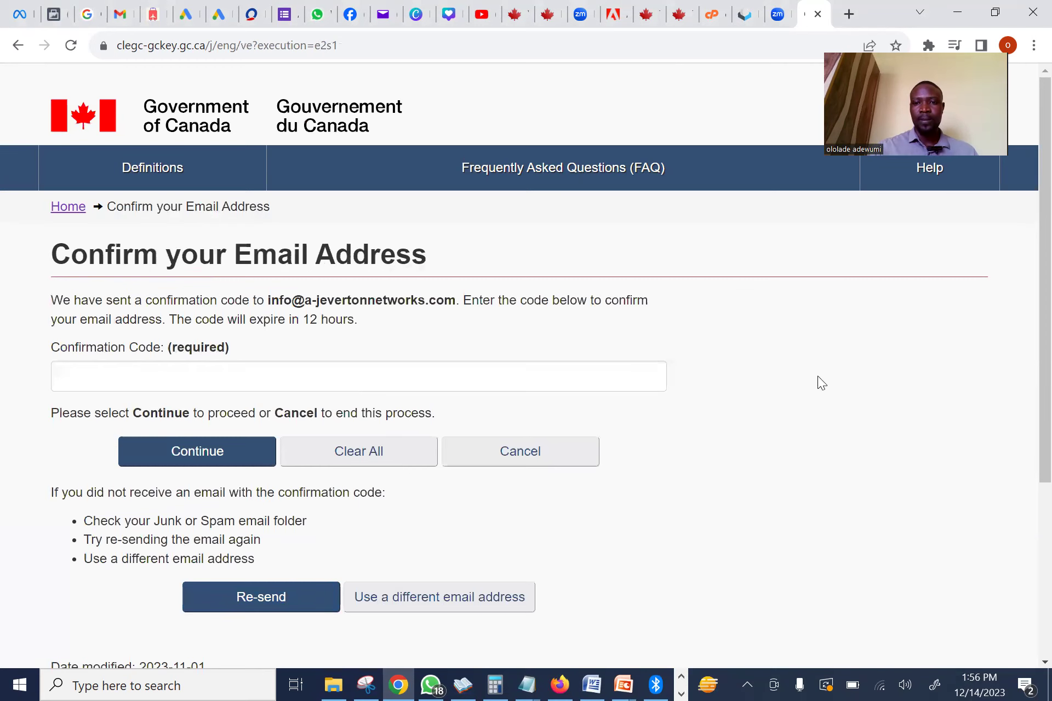
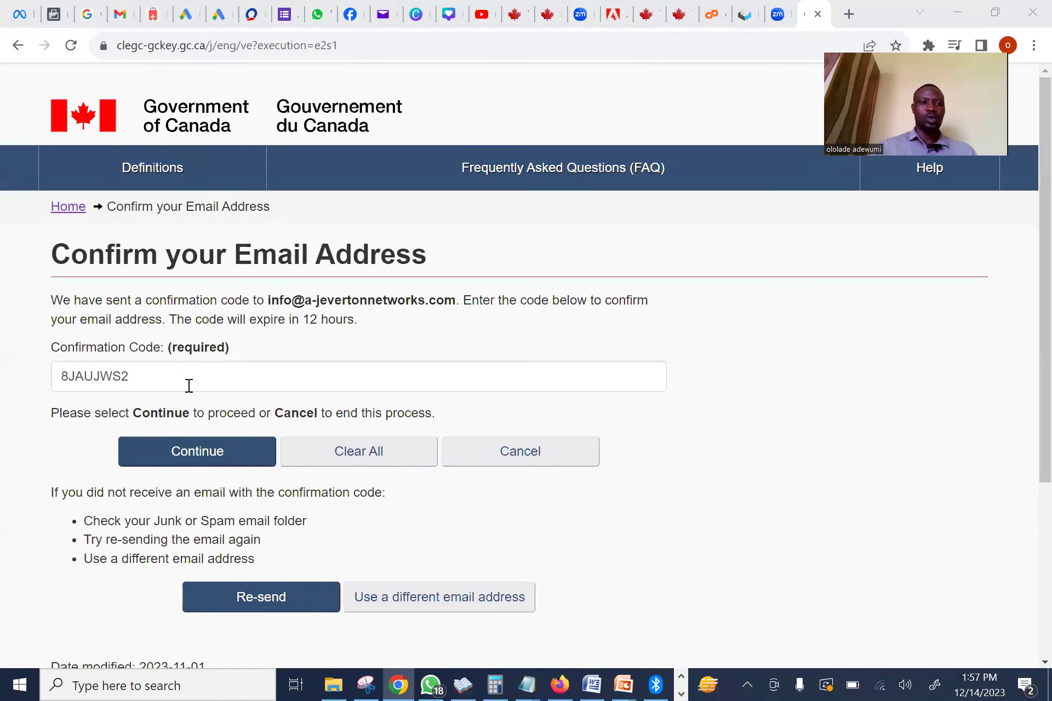
- Enter the emailed confirmation code and continue past Email Recovery Complete
drag(145, 380, 65, 380)
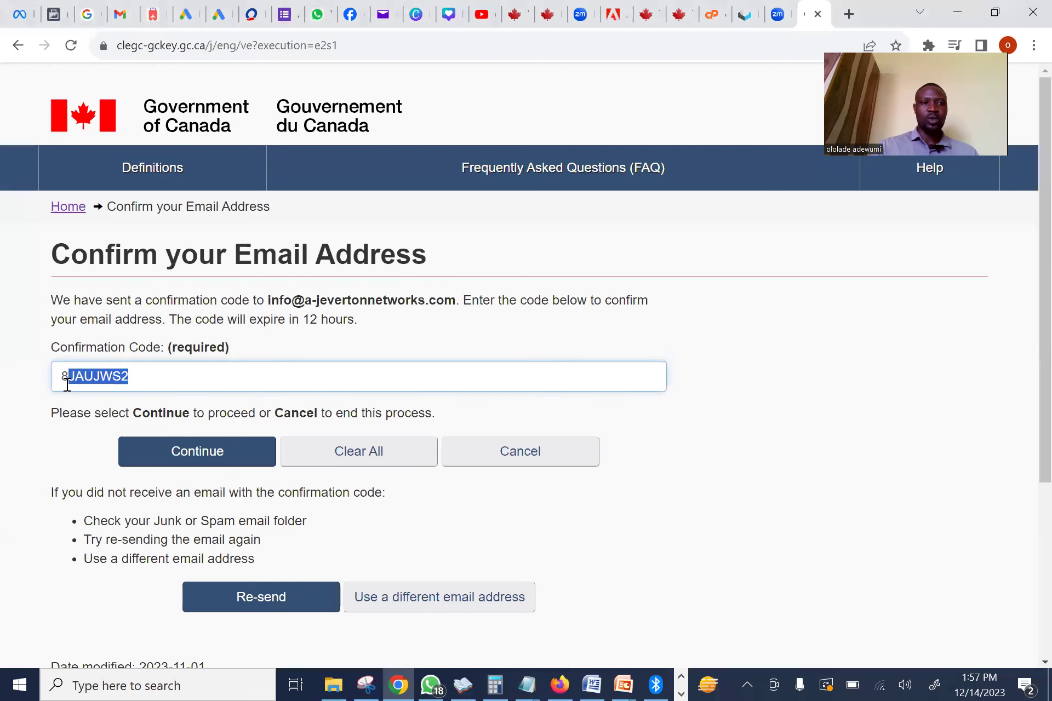
click(186, 458)
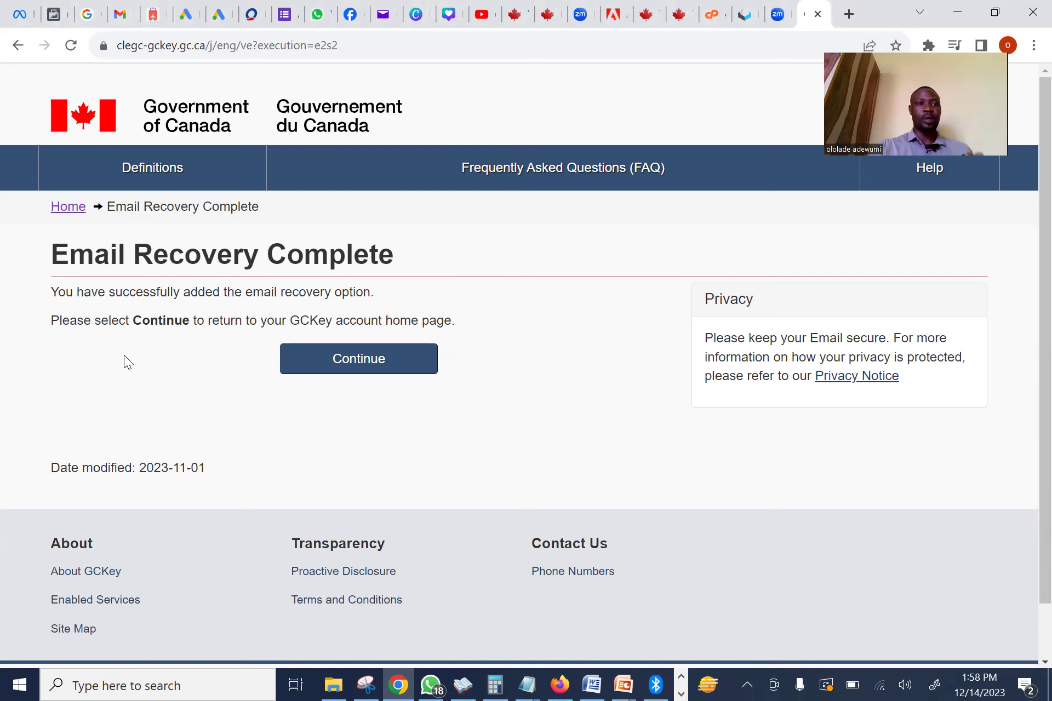
click(310, 368)
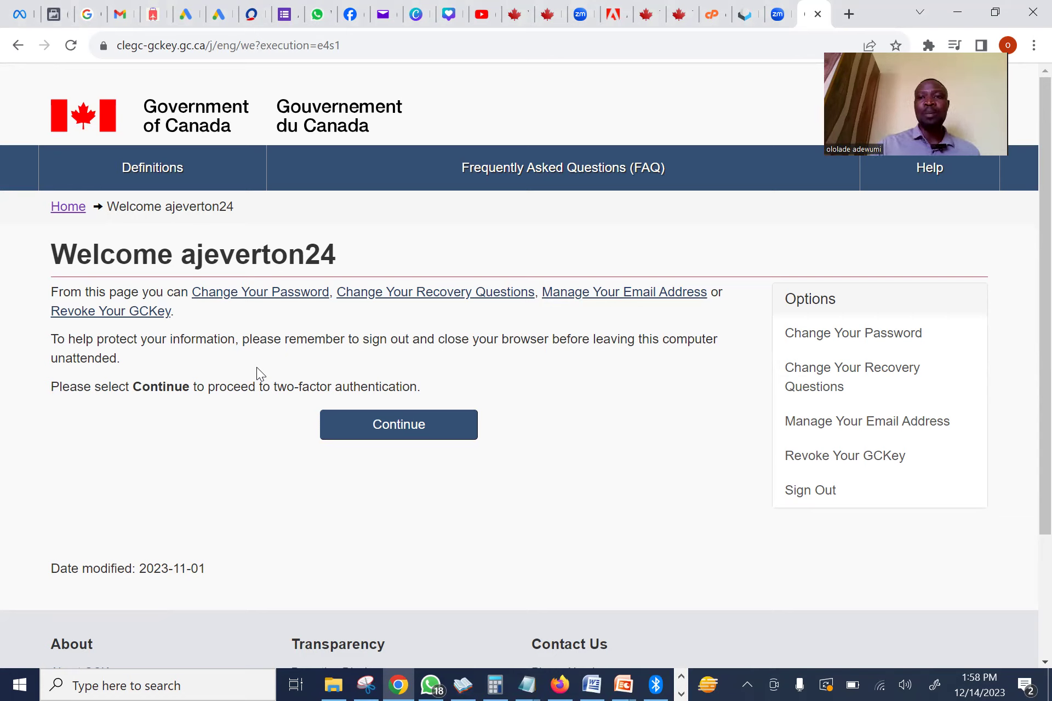
- Continue from the GCKey welcome page to the two-factor authentication options
click(410, 432)
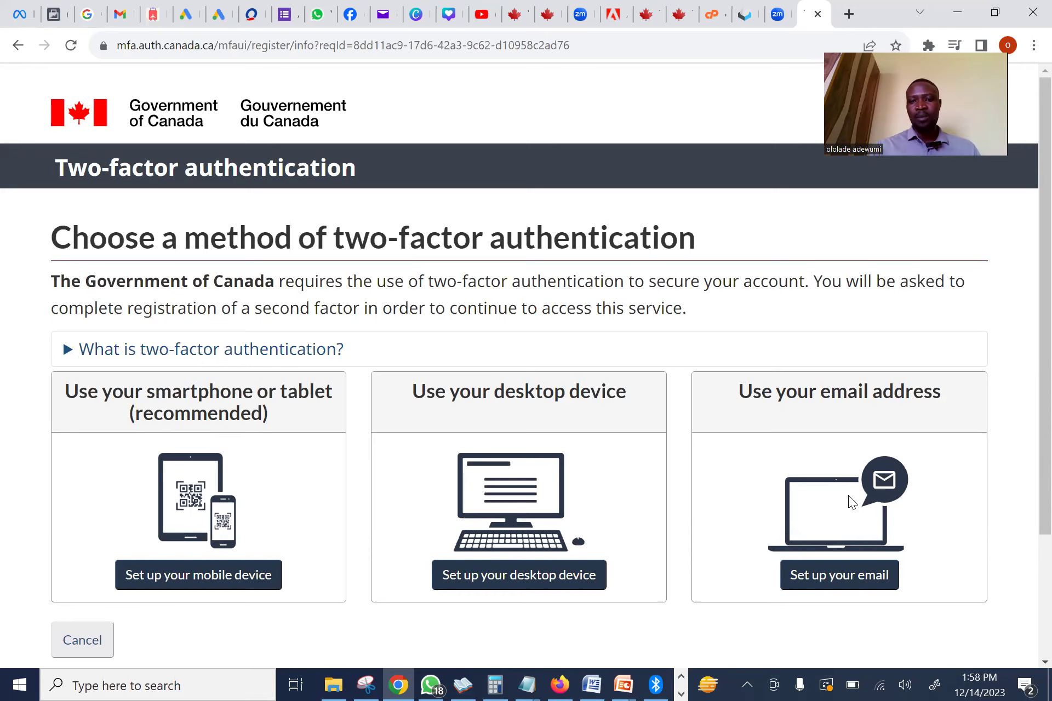
scroll(848, 495, down, 3)
- Choose email as the two-factor method and accept its terms and conditions
click(852, 414)
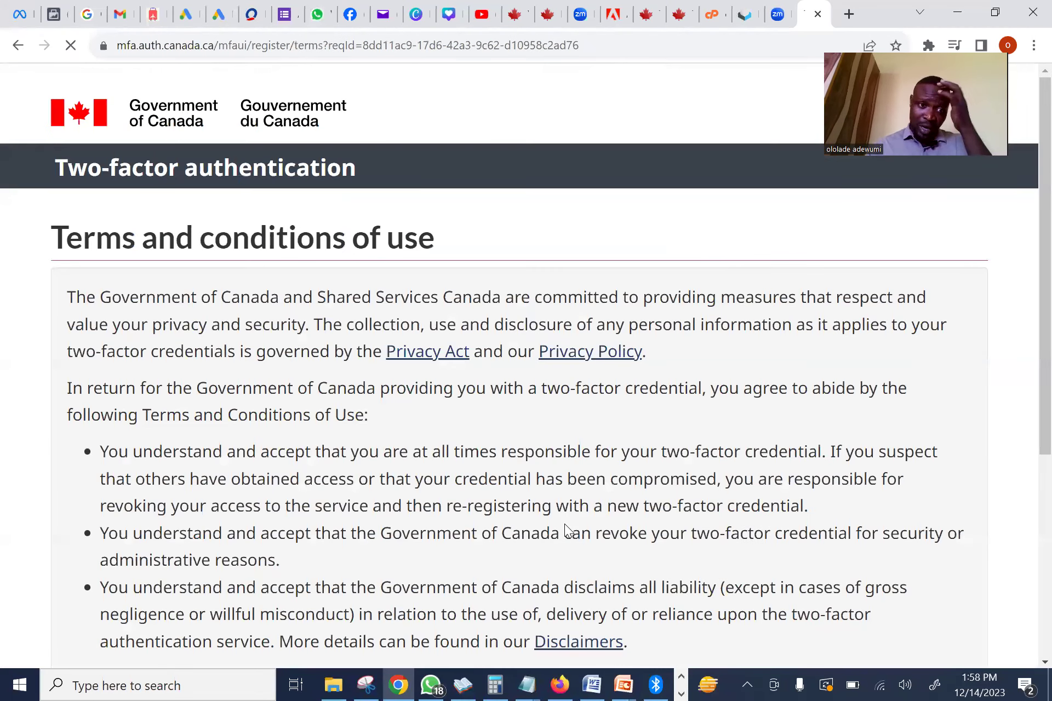
scroll(570, 520, down, 3)
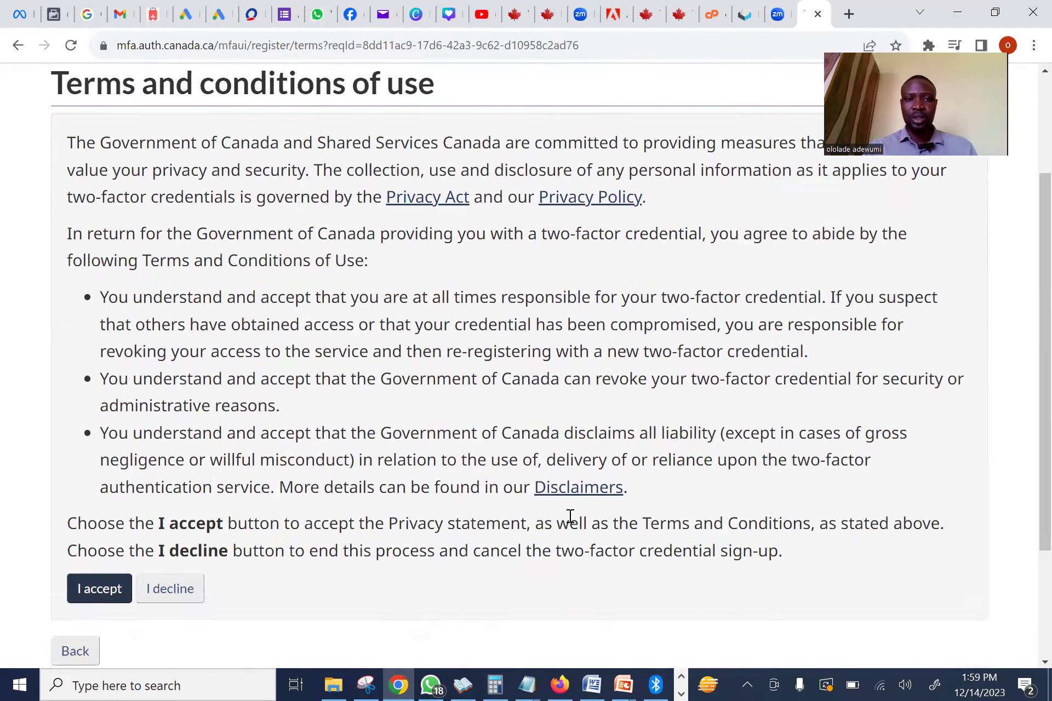
scroll(570, 518, down, 3)
scroll(16, 434, down, 1)
click(110, 424)
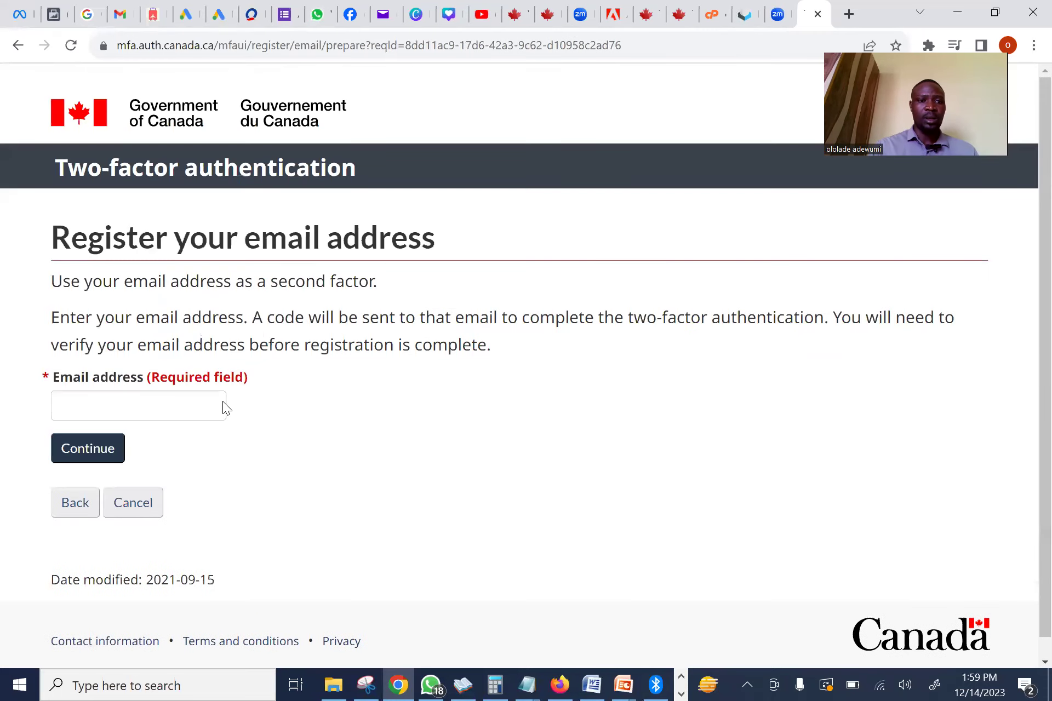
- Register the email address and verify it with the emailed one-time passcode
click(84, 399)
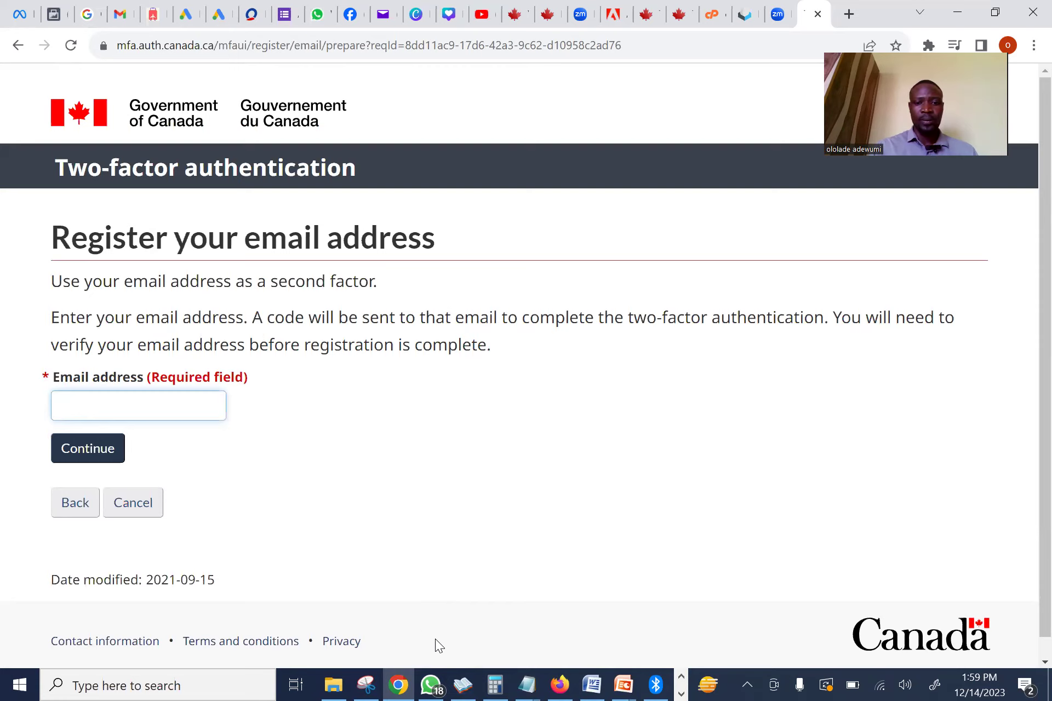
key(alt+Tab)
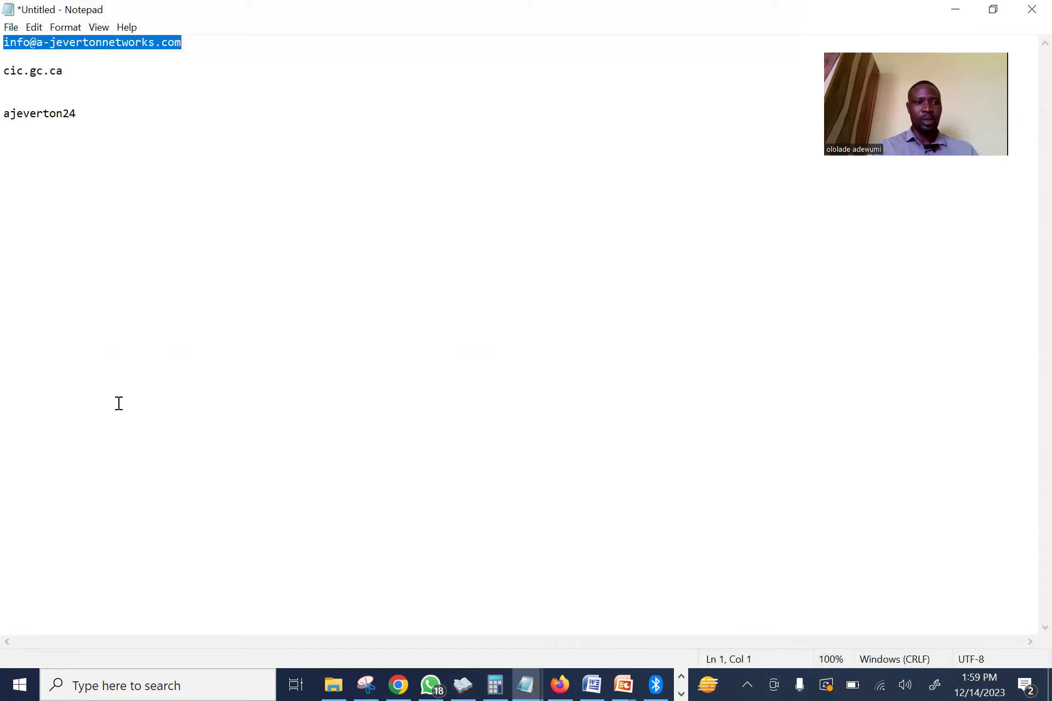
key(alt+Tab)
key(Return)
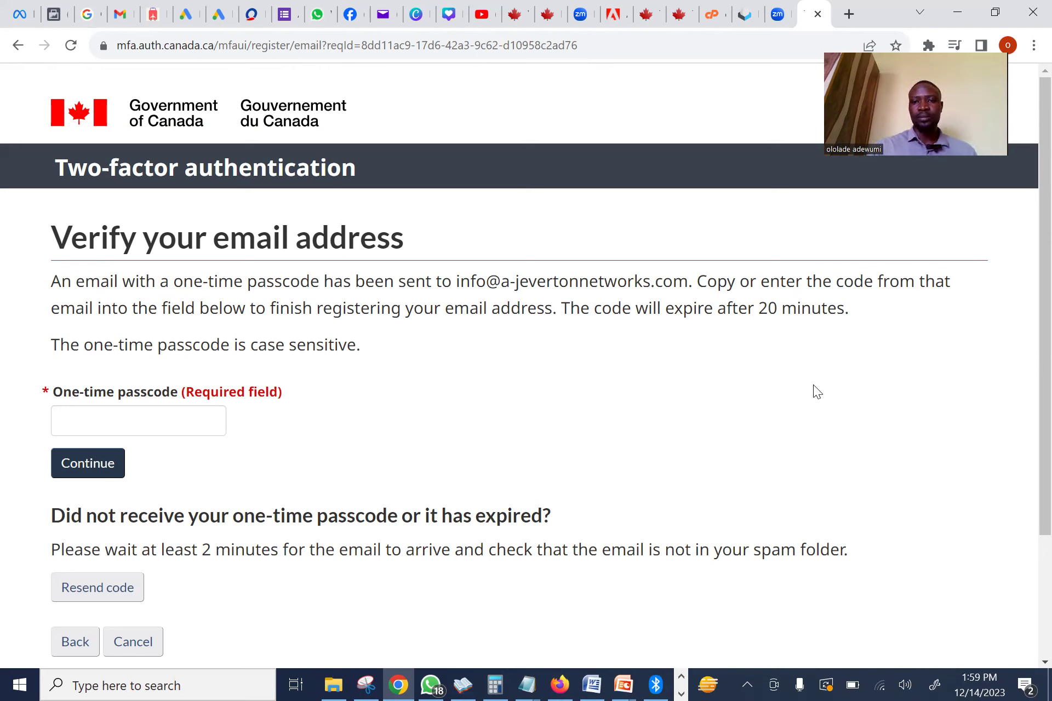
key(ctrl+v)
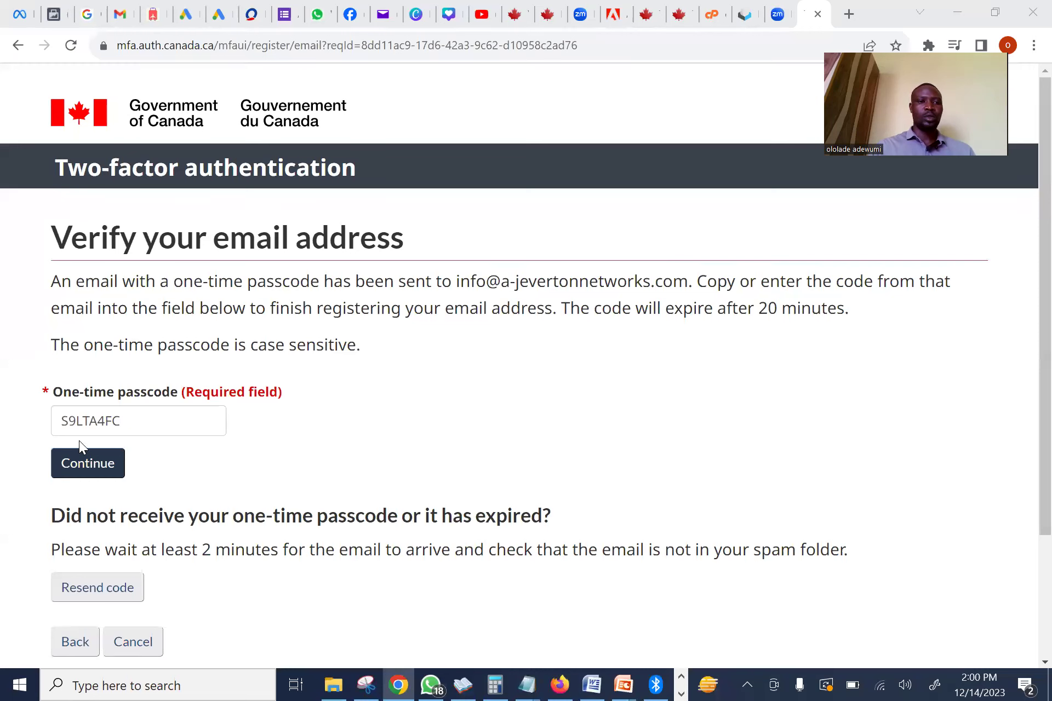
click(102, 468)
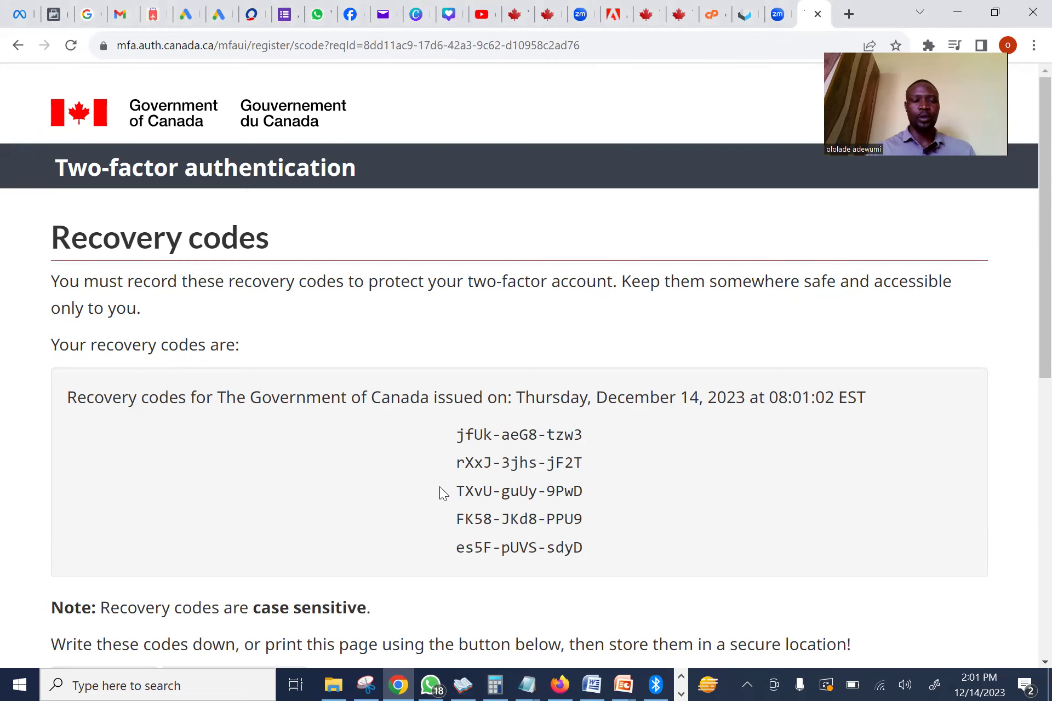
- Copy the five recovery codes and paste them on a new line in the Notepad notes
scroll(436, 461, down, 3)
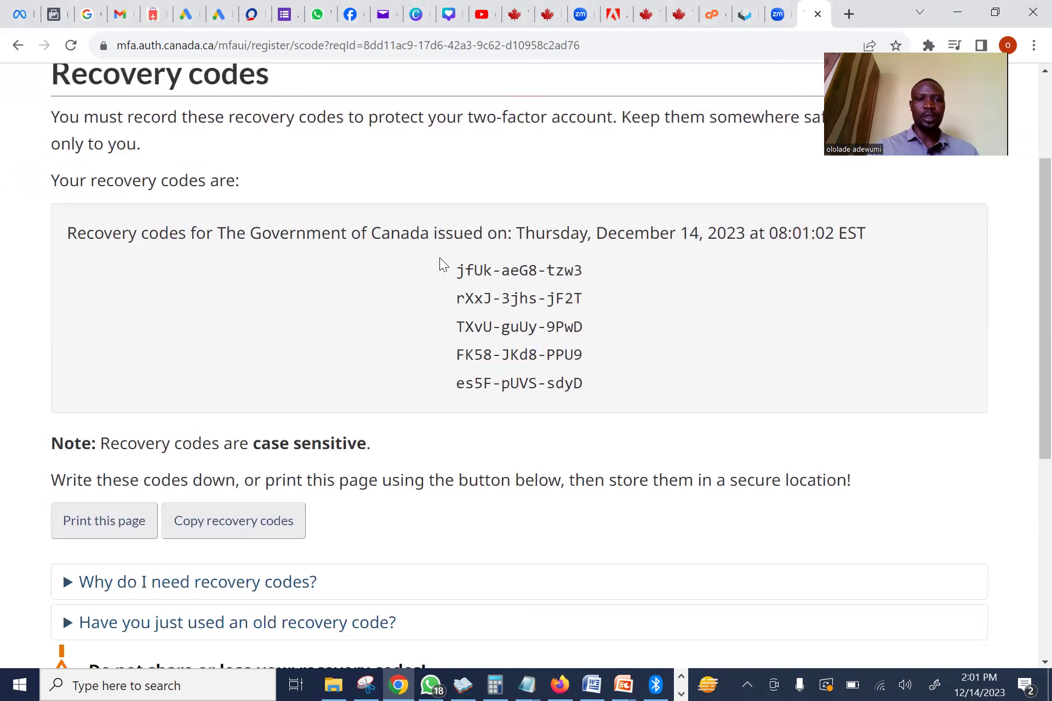
double_click(460, 271)
drag(495, 290, 621, 396)
key(ctrl+c)
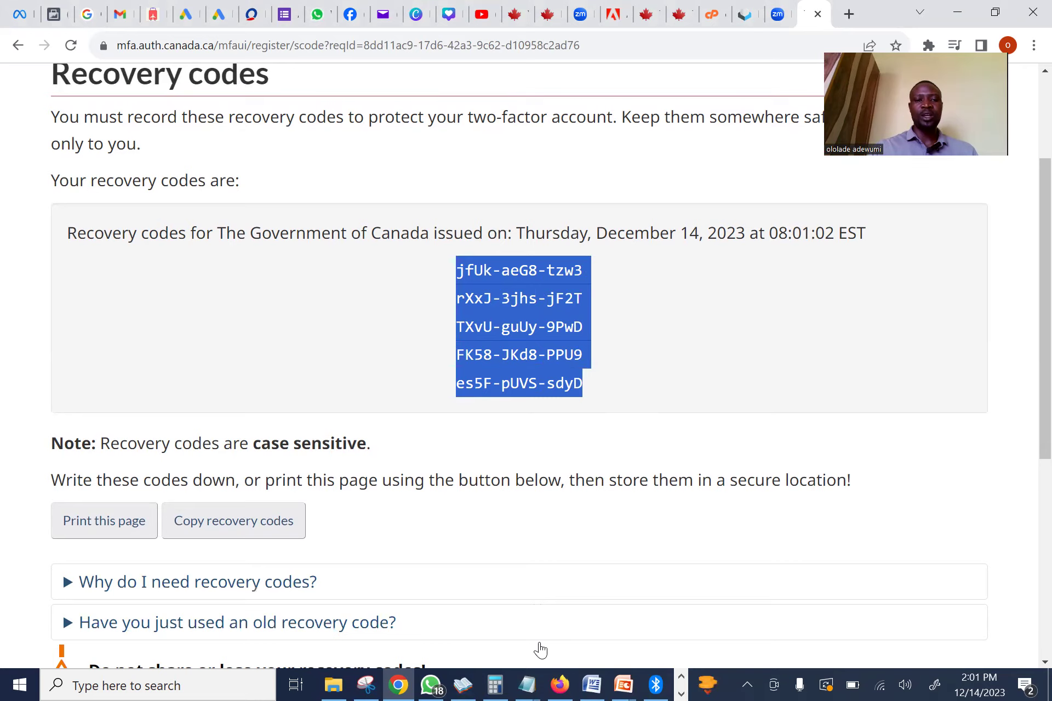
key(alt+Tab)
click(188, 132)
key(Return)
key(Return)
key(Return)
key(ctrl+v)
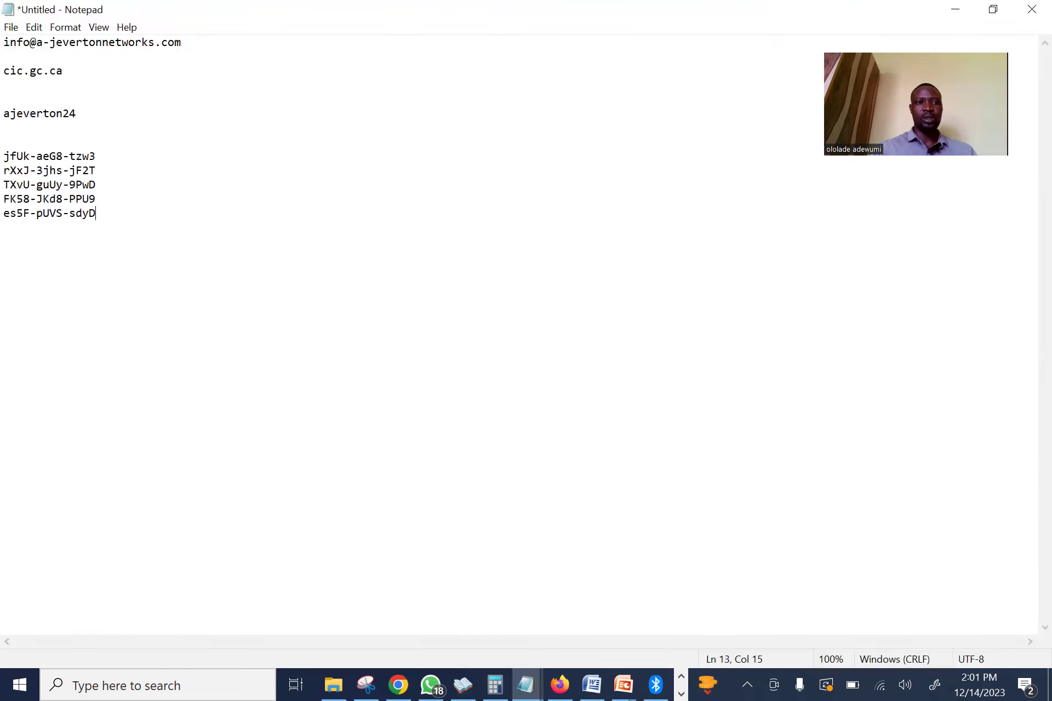
click(954, 9)
- Confirm the recovery codes are securely recorded and finish two-factor registration
click(505, 354)
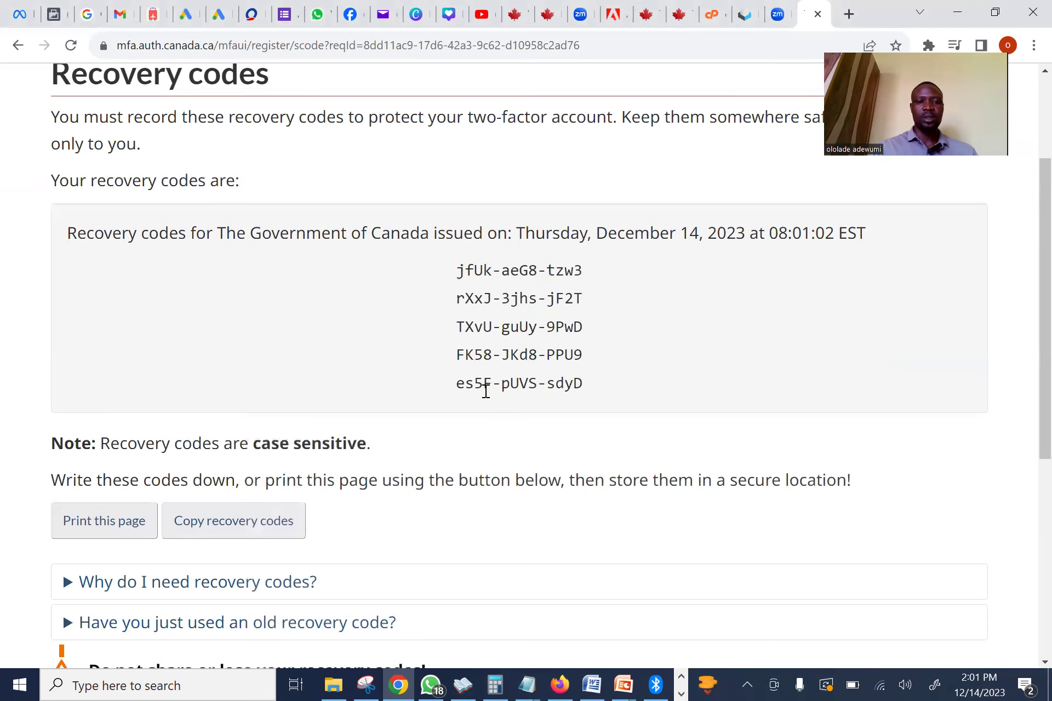
scroll(486, 392, up, 3)
scroll(487, 392, down, 3)
scroll(485, 392, down, 1)
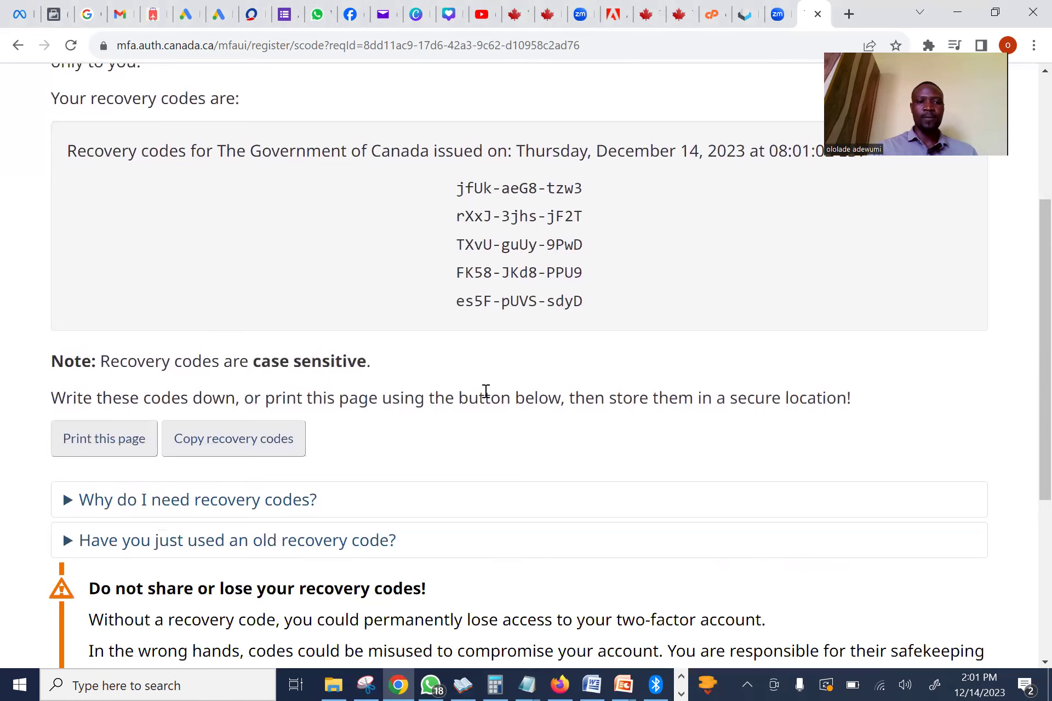
scroll(486, 392, down, 2)
scroll(485, 392, up, 5)
scroll(485, 392, down, 7)
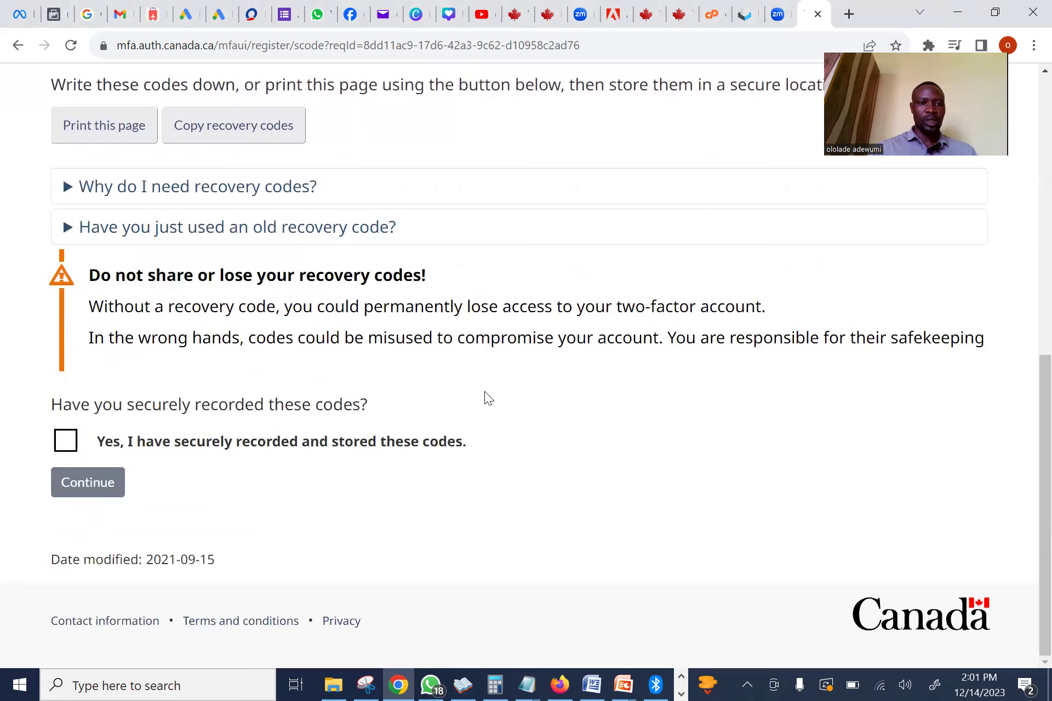
click(61, 446)
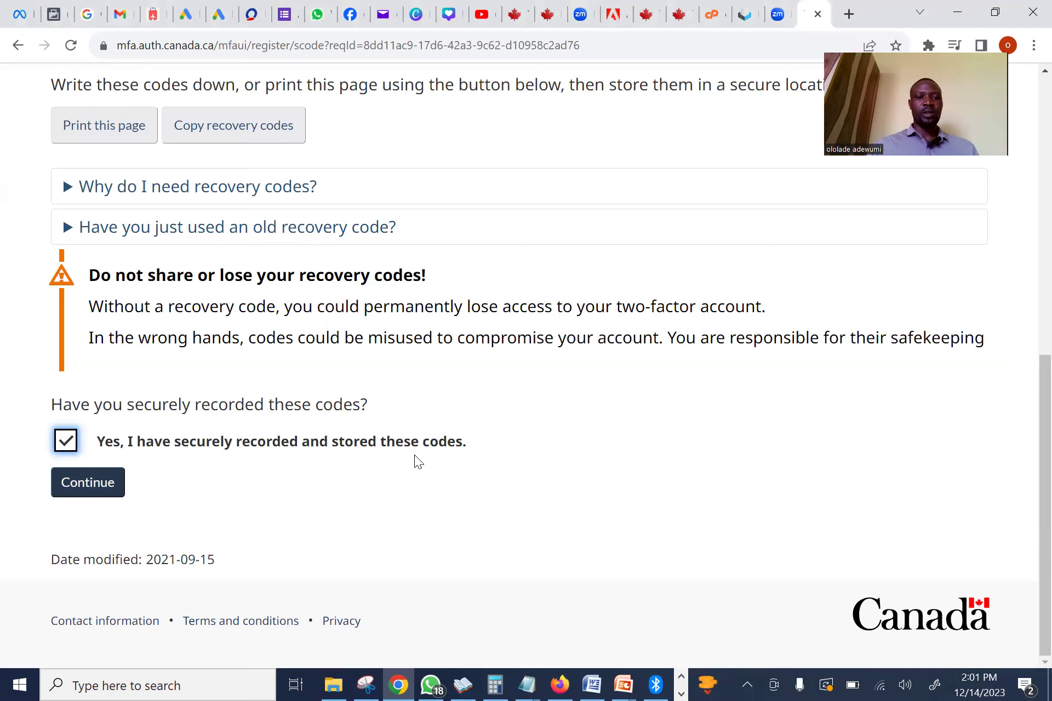
click(83, 482)
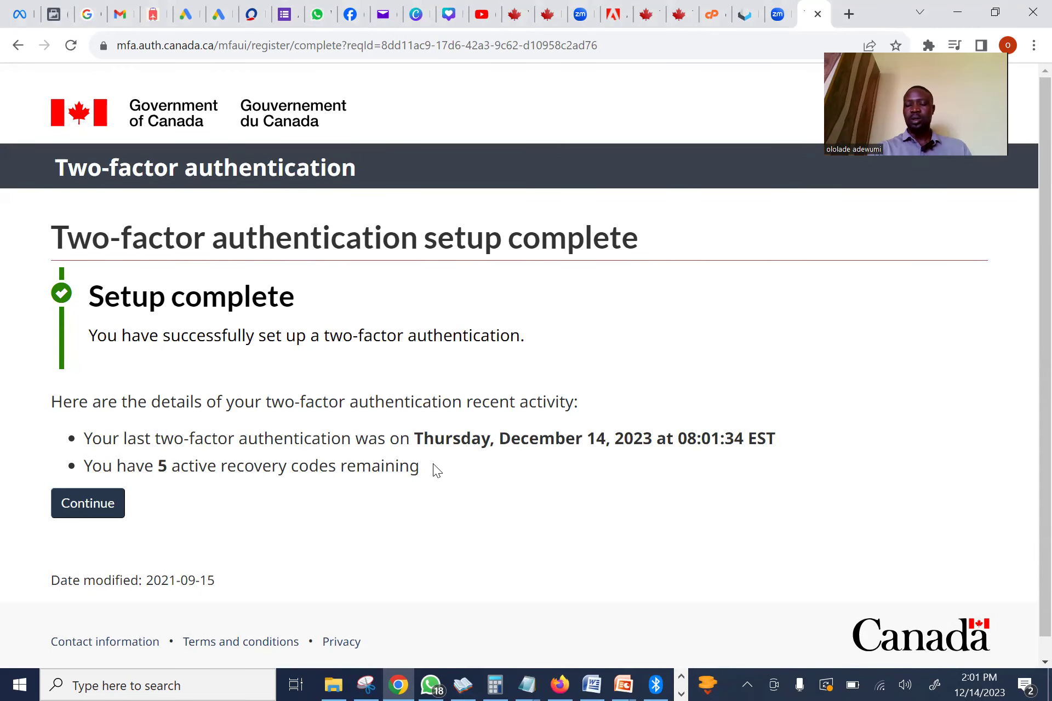
- Continue from the setup-complete page and accept the IRCC Terms and Conditions
click(95, 513)
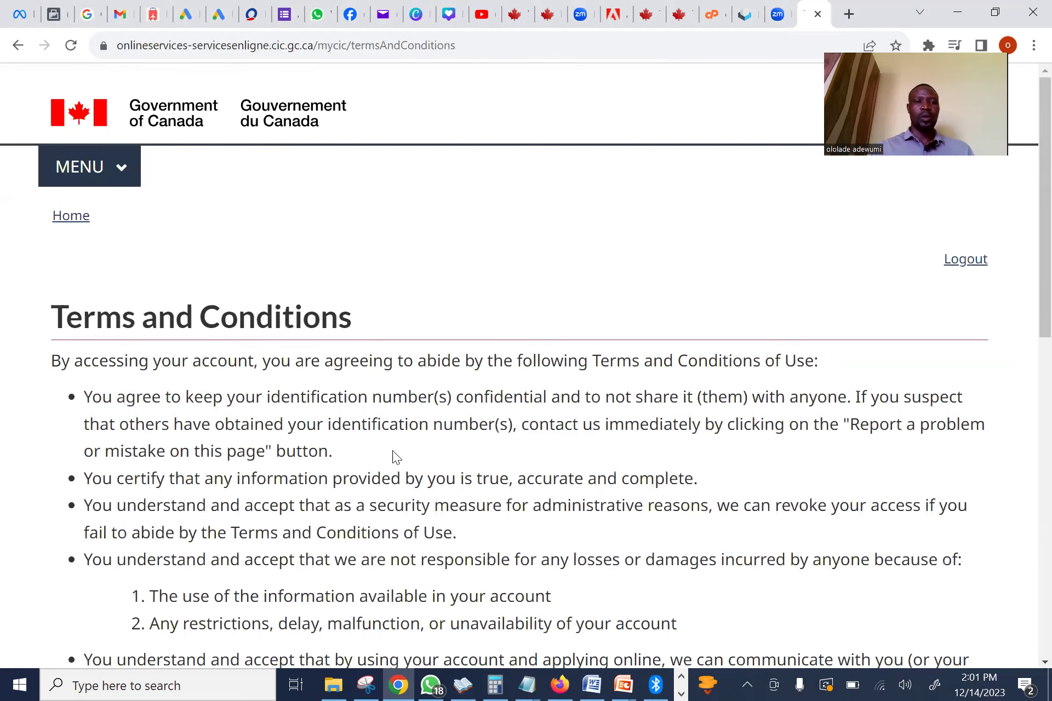
scroll(392, 450, down, 9)
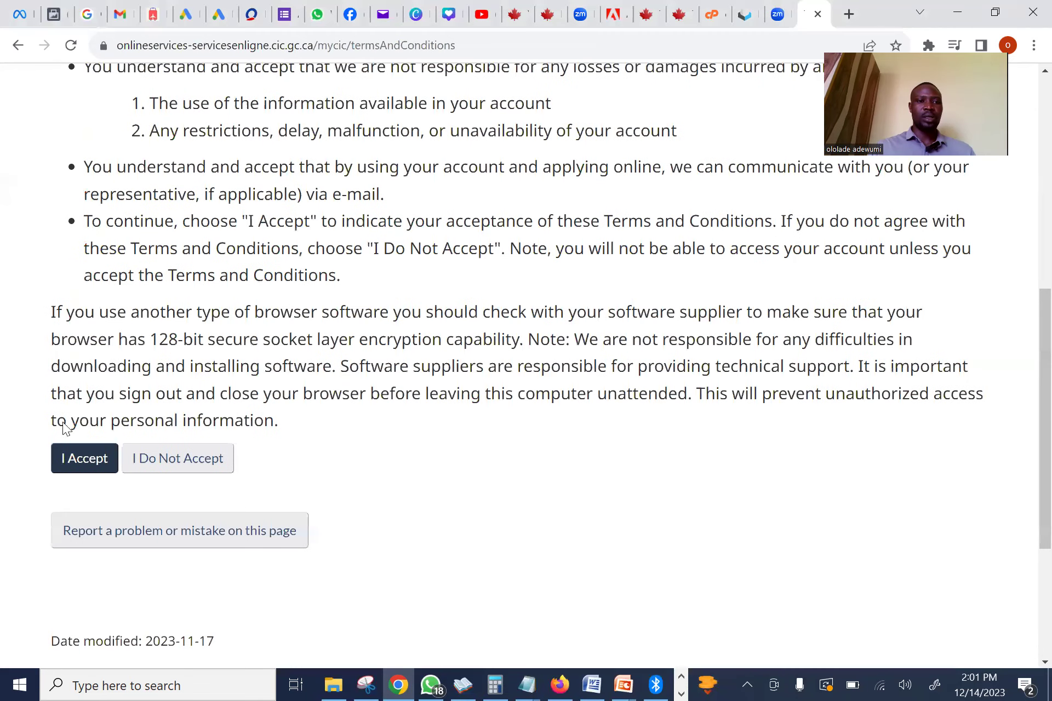
scroll(76, 367, down, 1)
click(76, 373)
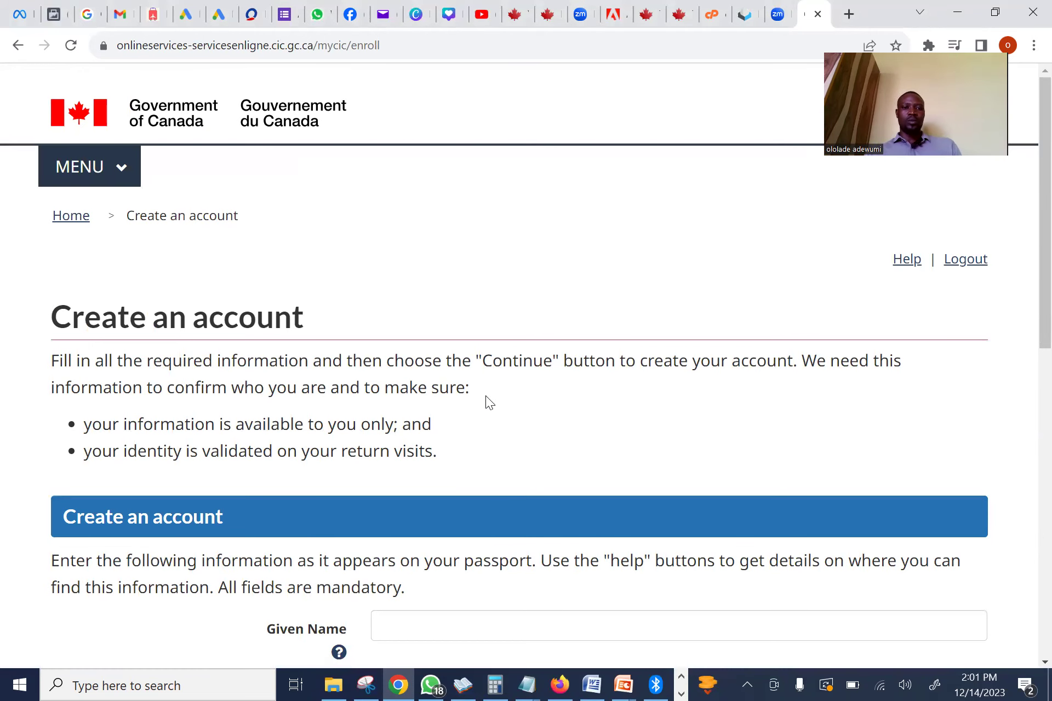
- Enter the applicant's given name and last name in the Create an account form
scroll(485, 395, down, 5)
scroll(395, 419, up, 5)
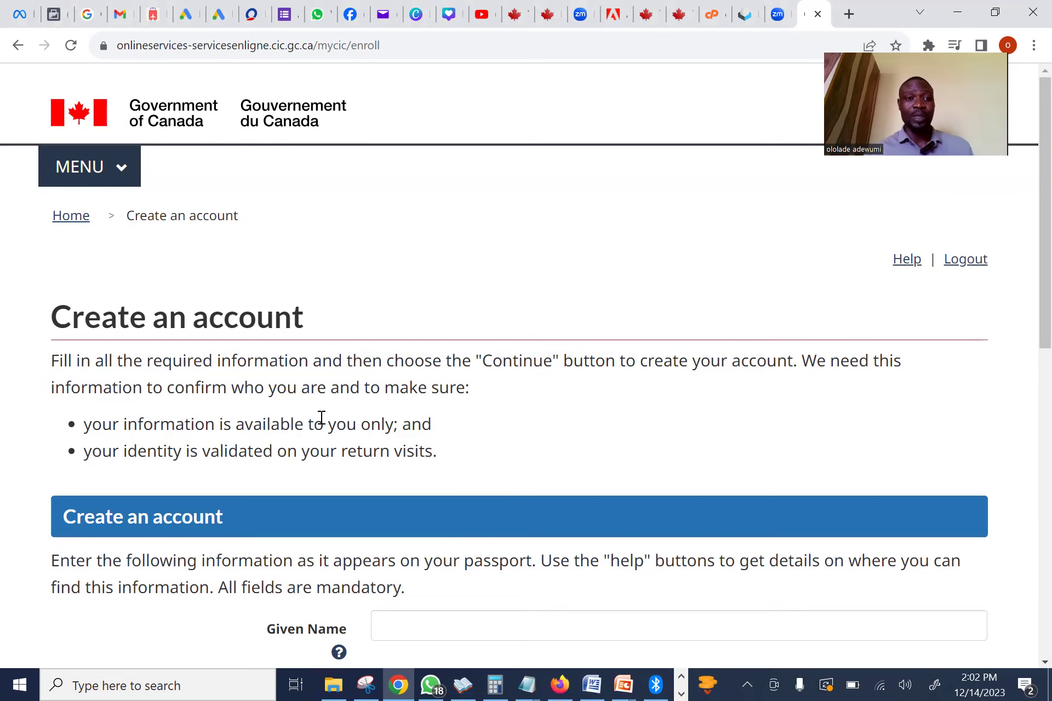
scroll(371, 383, down, 6)
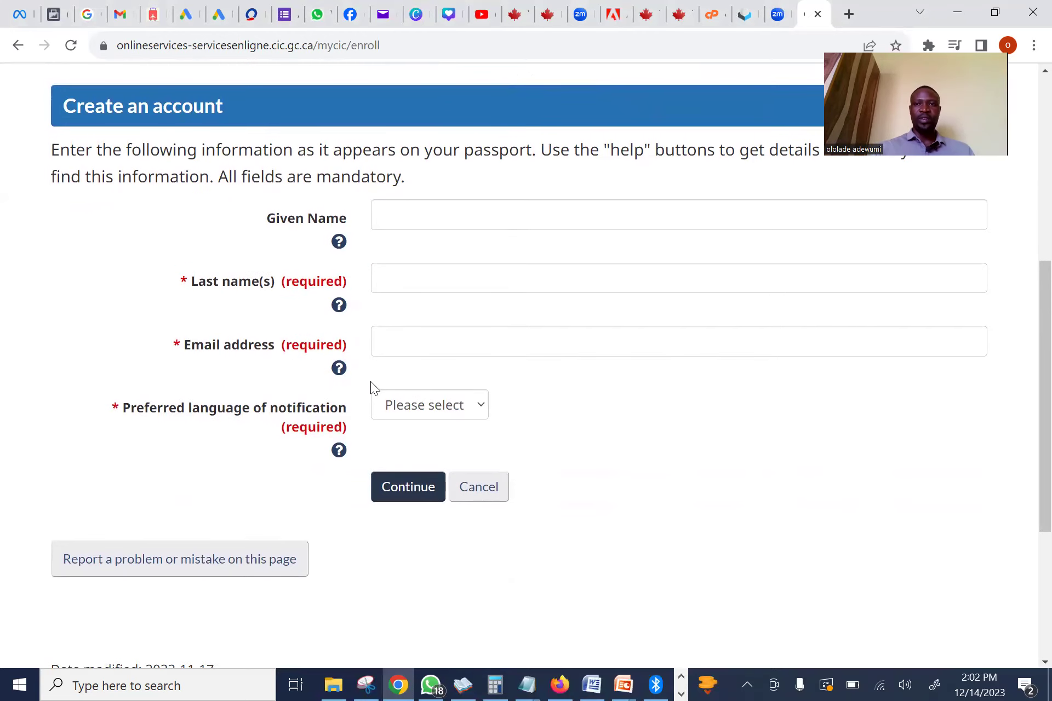
click(455, 216)
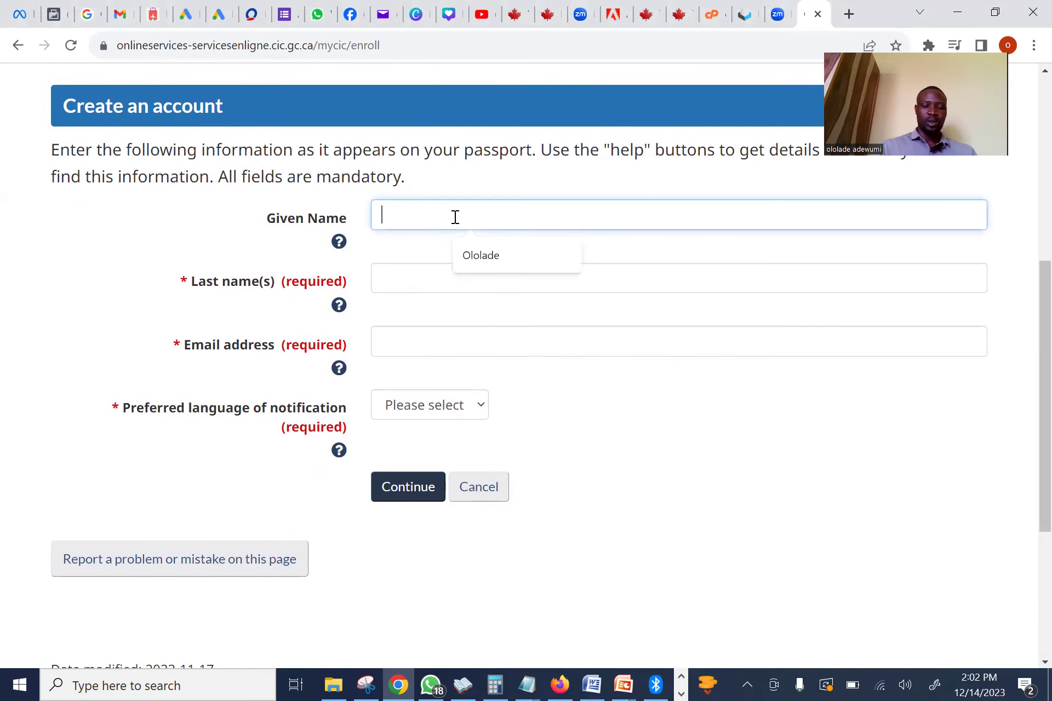
text(James)
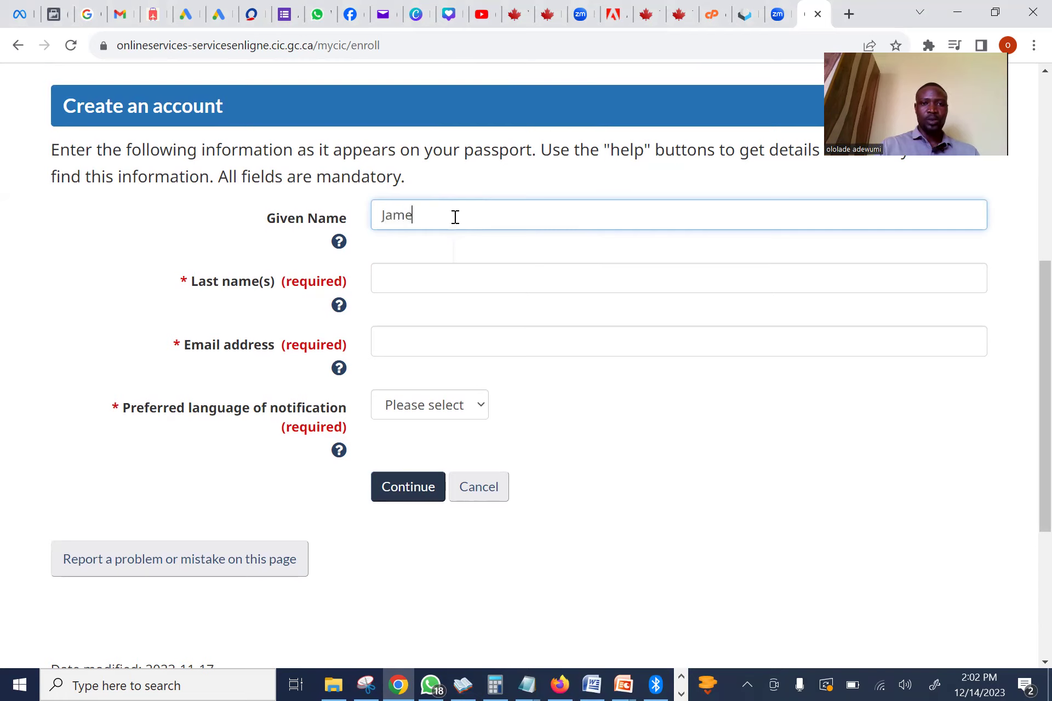
click(388, 278)
text(B)
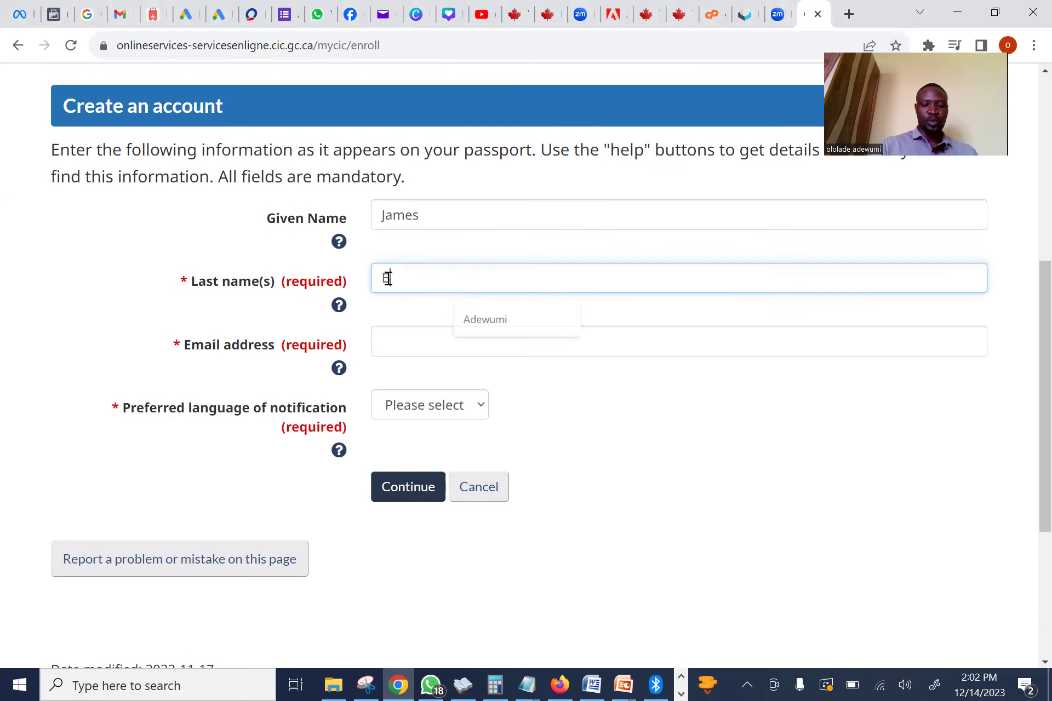
text(ond)
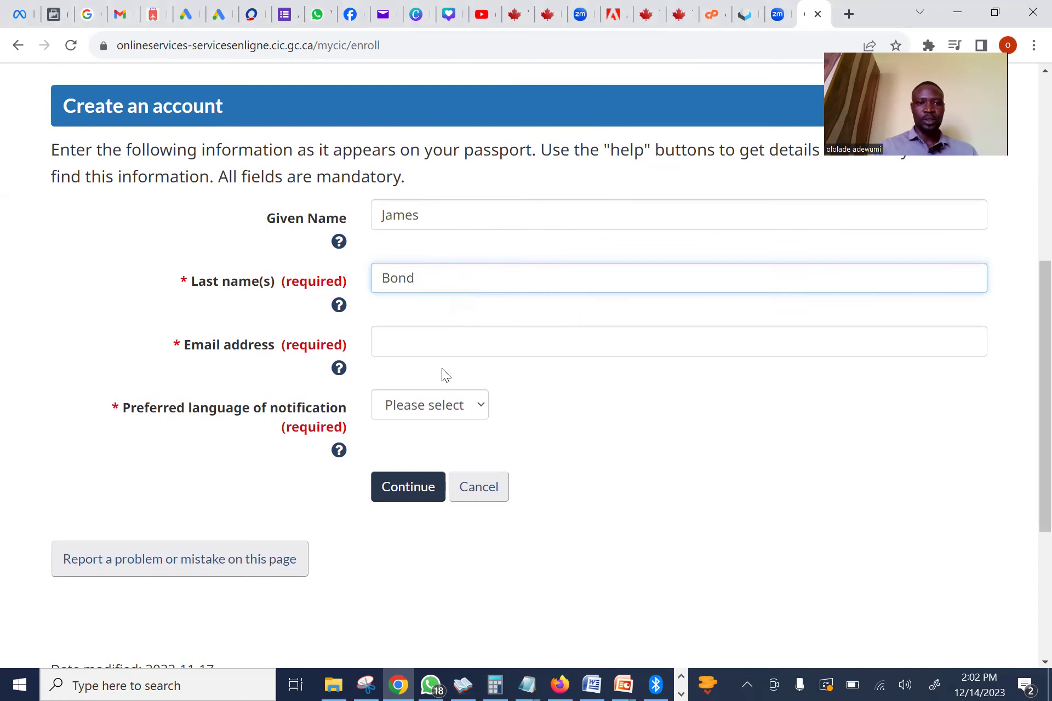
- Paste the contact e-mail from Notepad, choose English for notifications, and continue
click(439, 340)
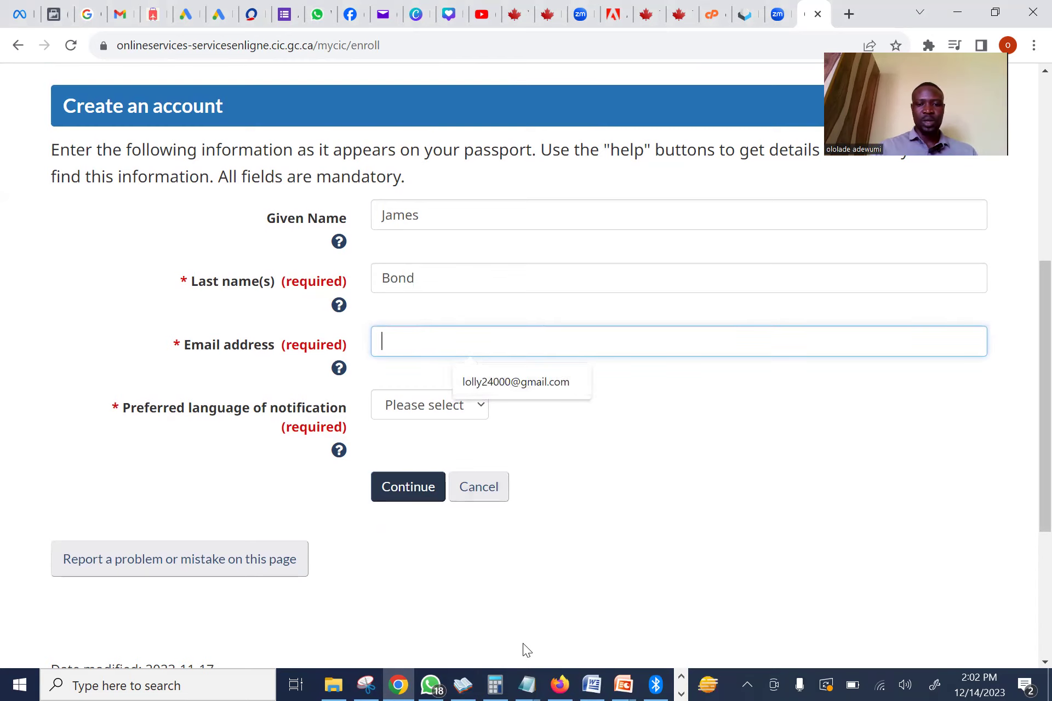
click(526, 685)
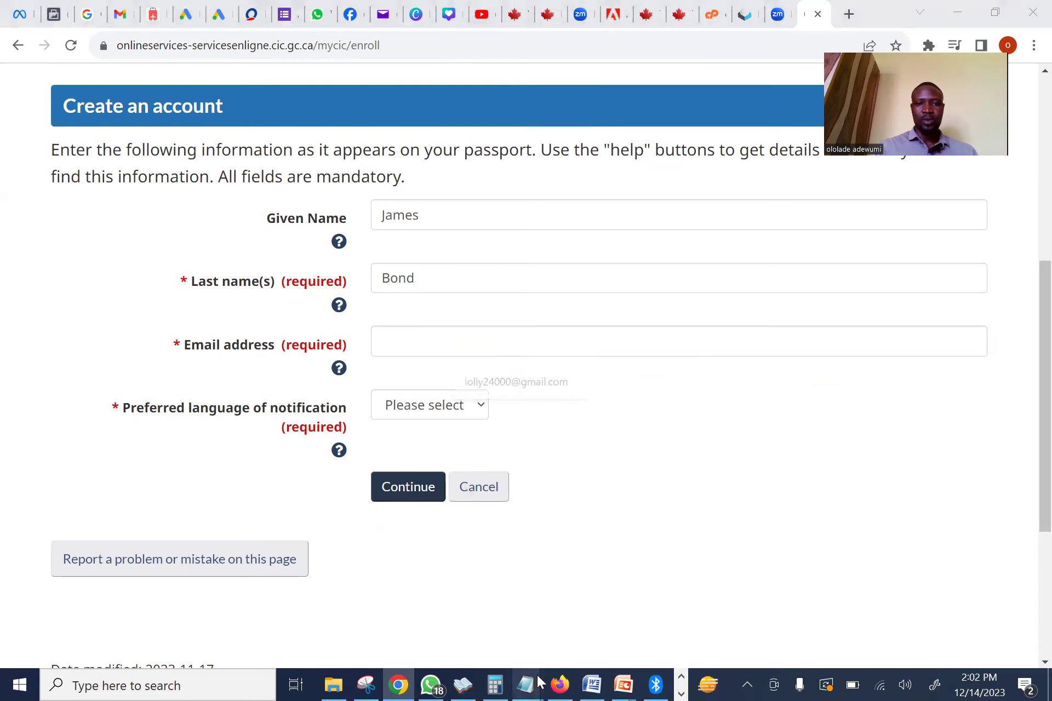
click(359, 575)
drag(192, 42, 8, 37)
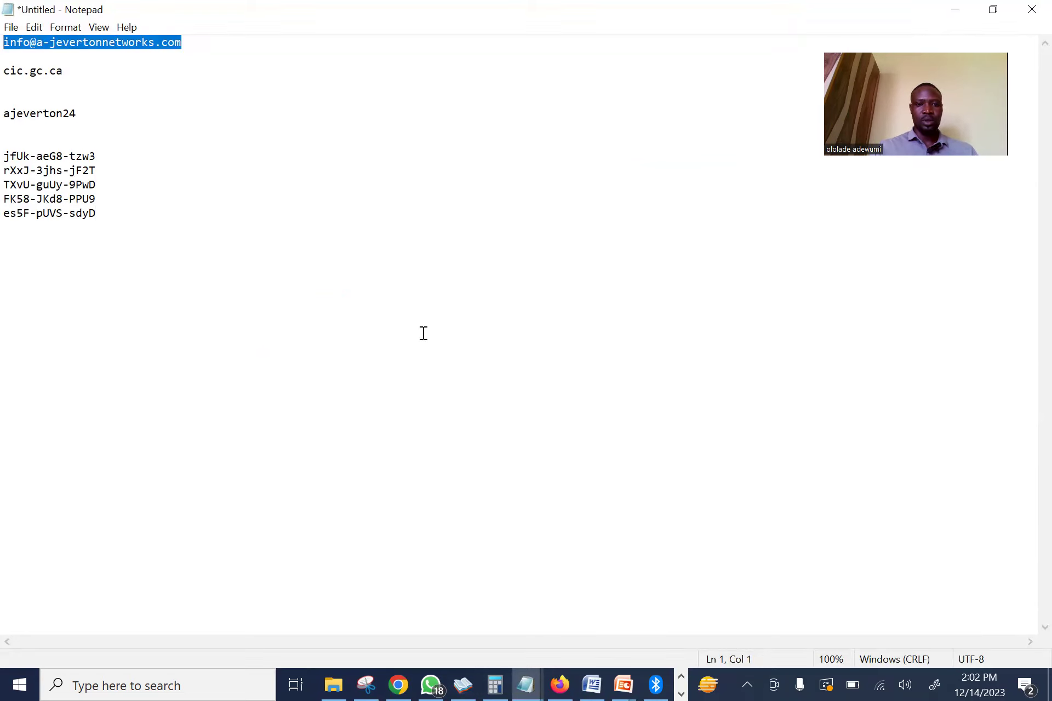
key(ctrl+c)
key(alt+Tab)
key(ctrl+v)
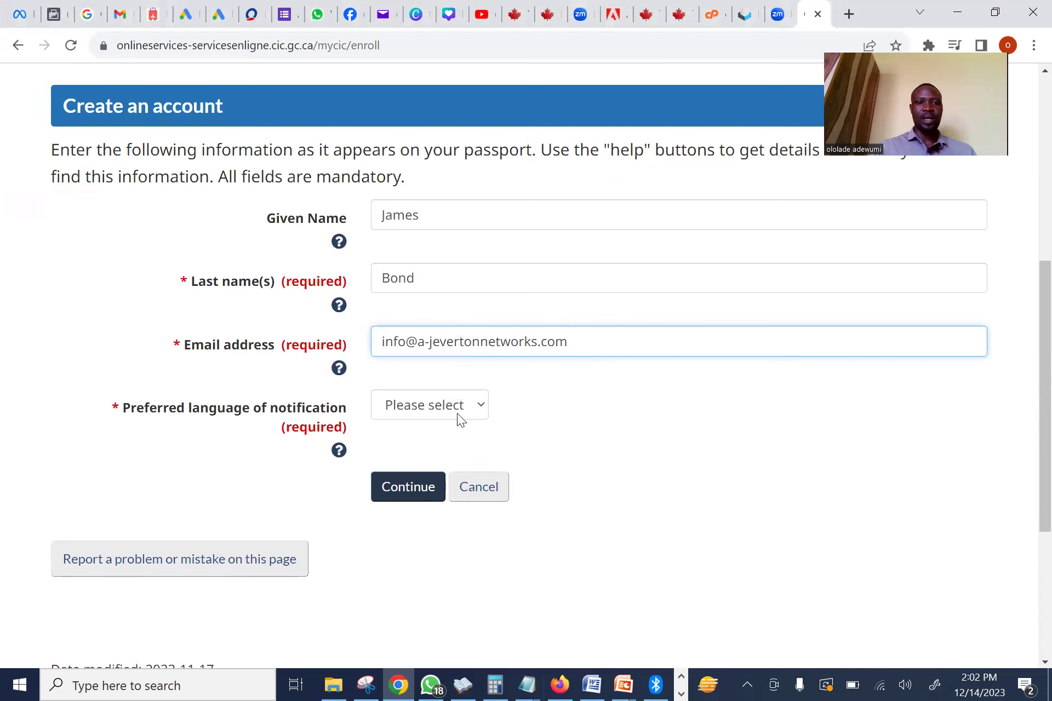
click(475, 408)
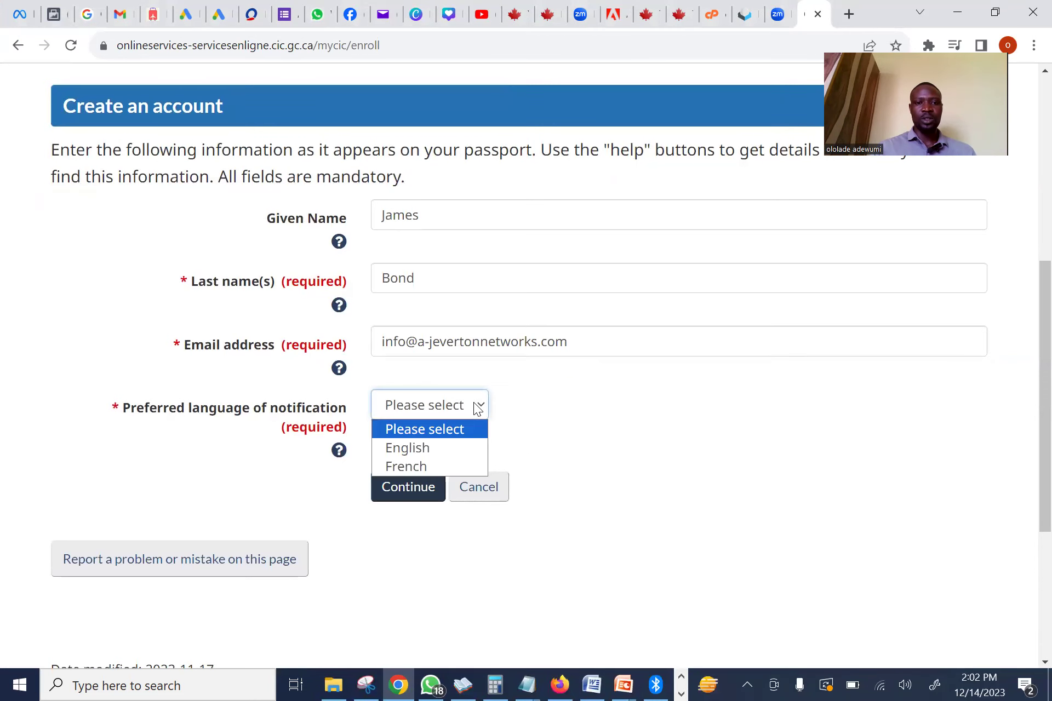
click(436, 447)
click(436, 487)
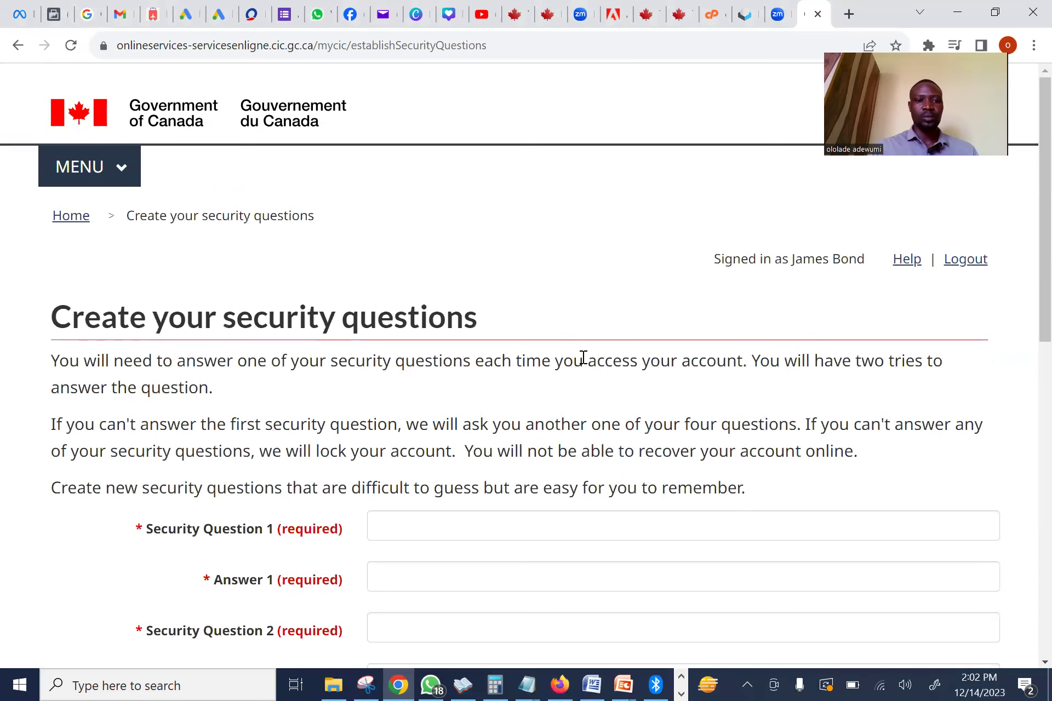
- Enter four security questions with their answers and submit them
scroll(583, 357, down, 1)
scroll(583, 357, down, 10)
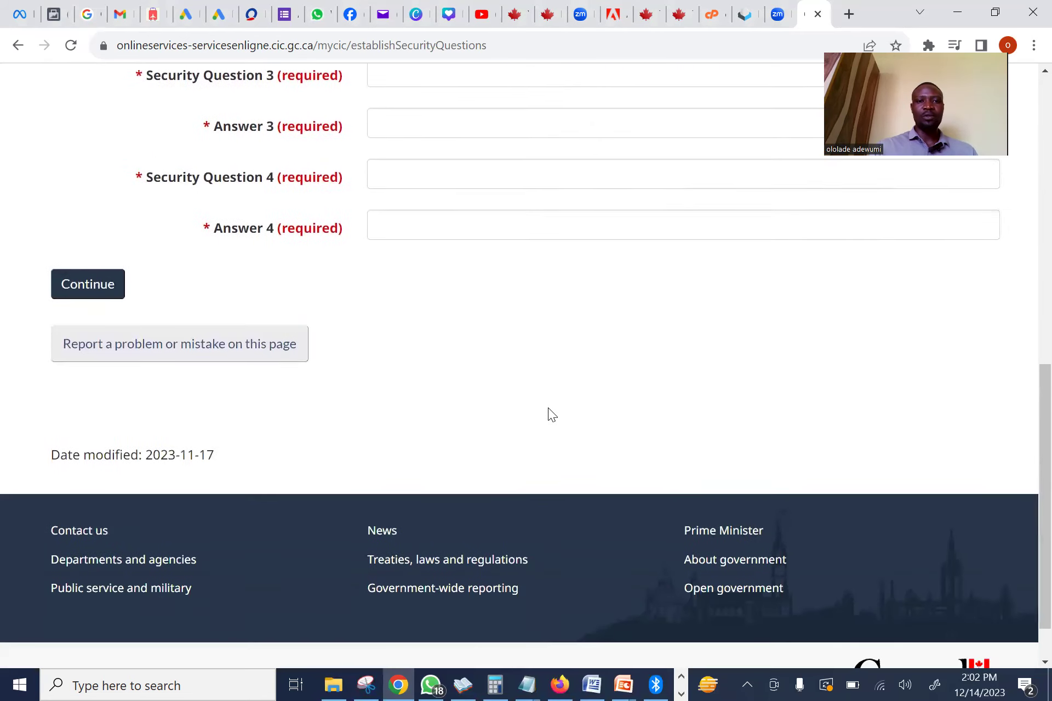
scroll(549, 416, up, 7)
scroll(548, 407, up, 1)
scroll(548, 408, down, 6)
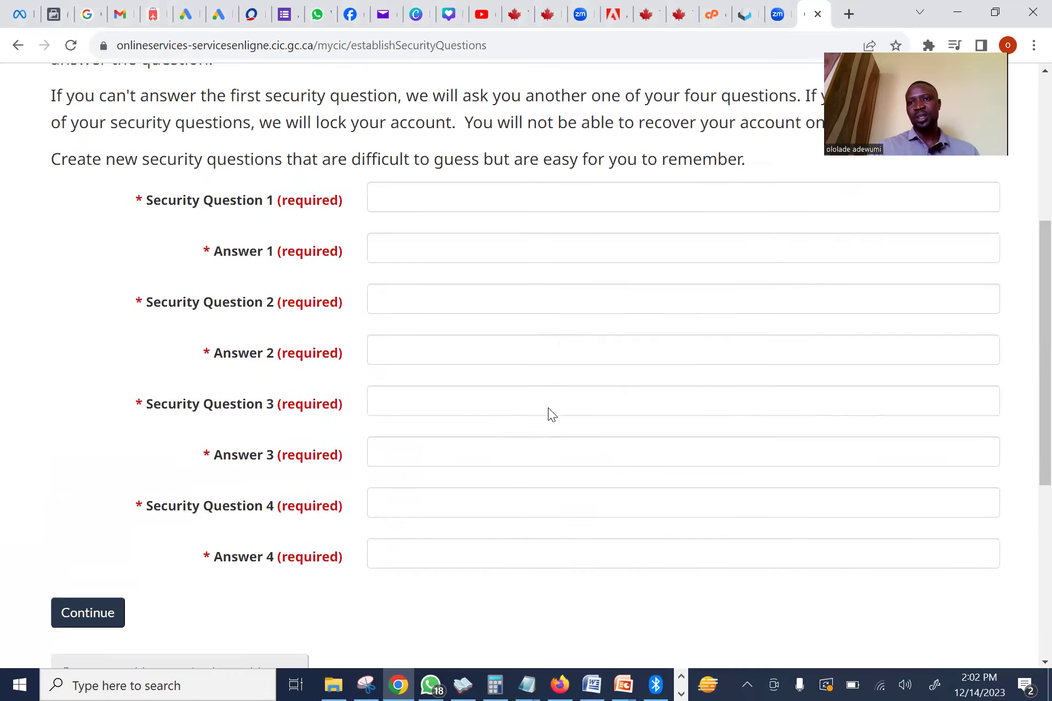
scroll(548, 409, up, 5)
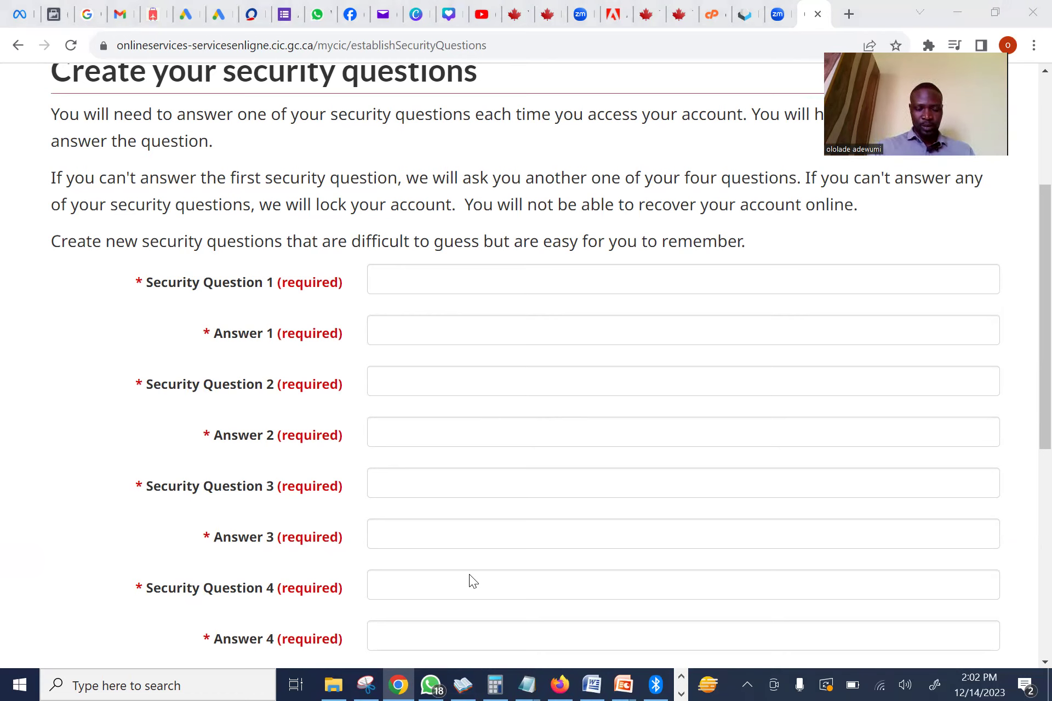
click(458, 282)
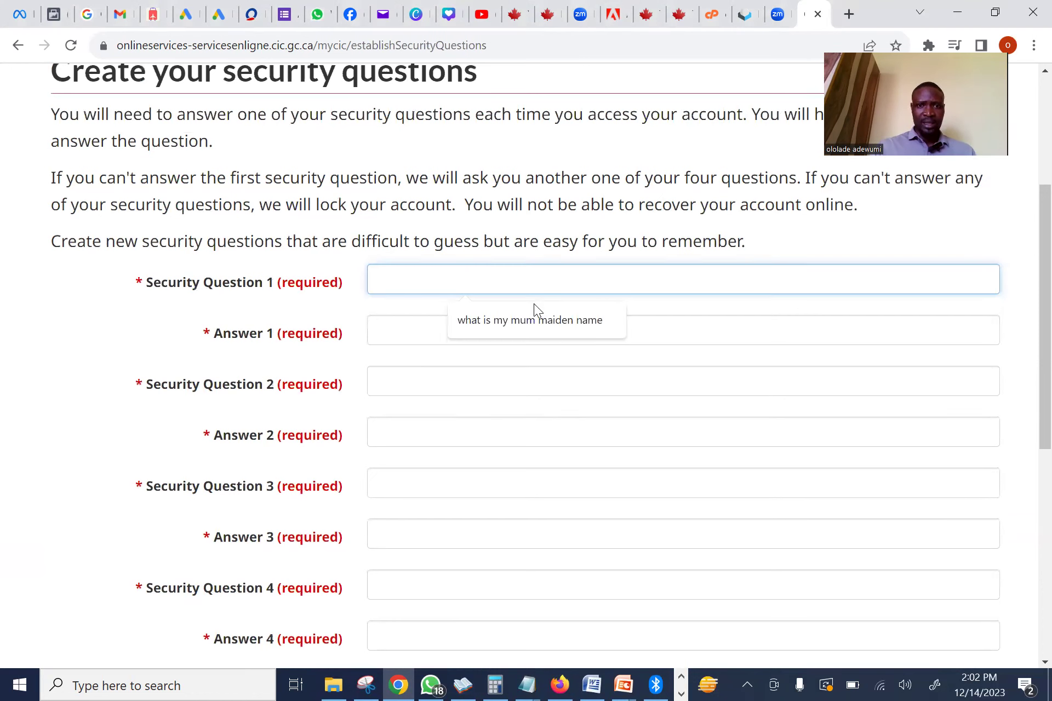
click(409, 358)
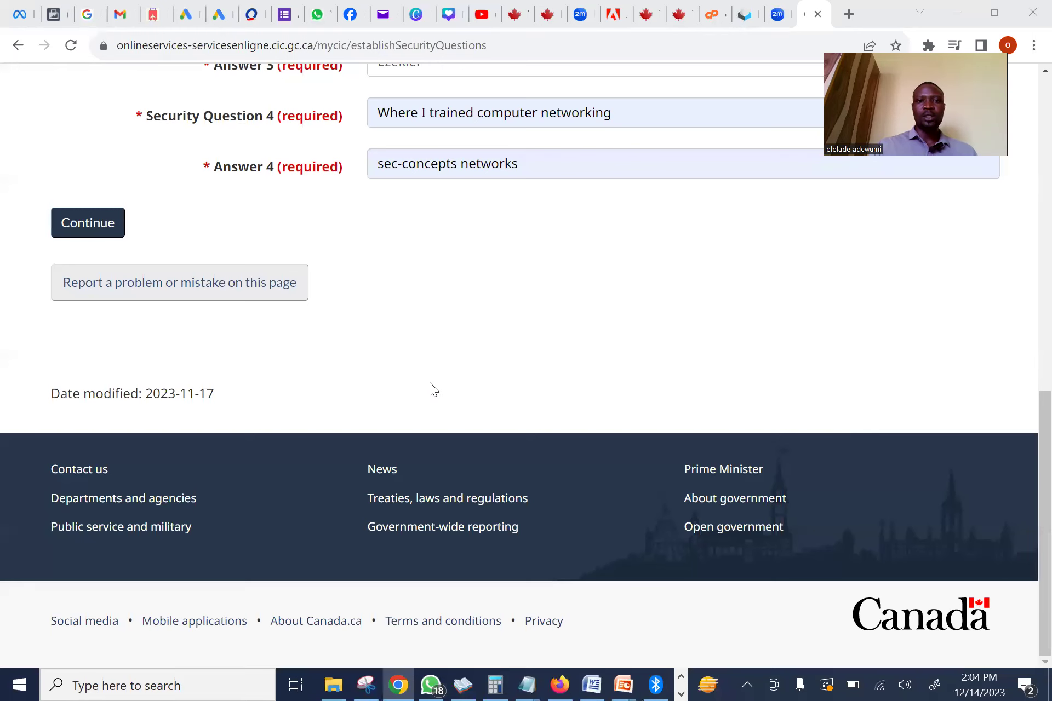
click(77, 235)
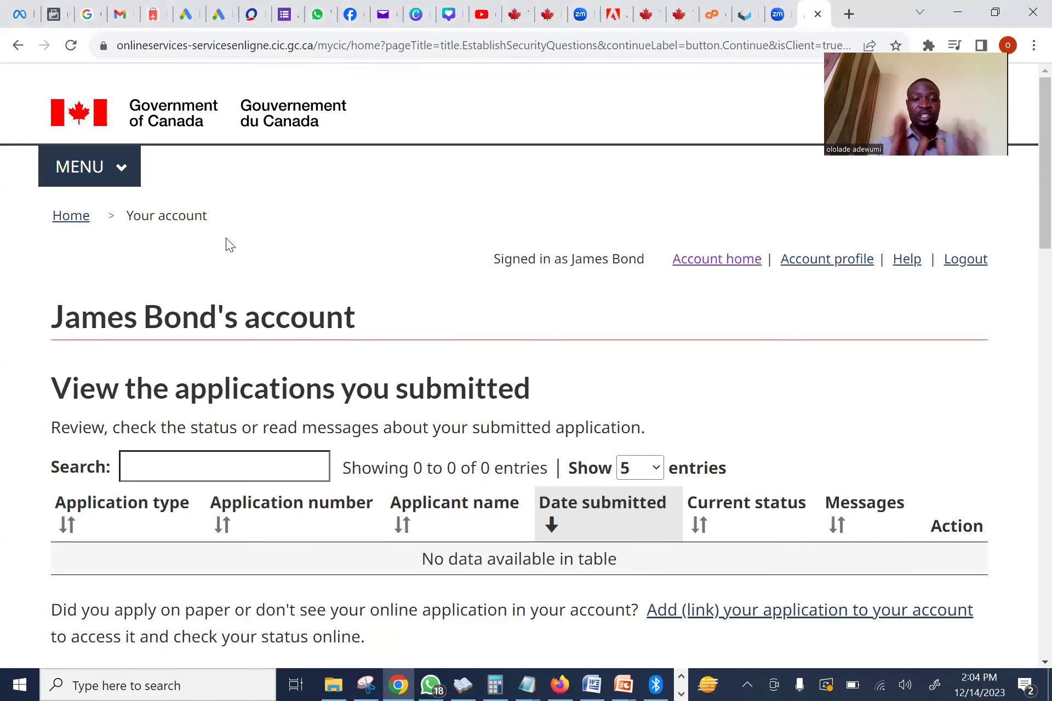
- Scroll the new account home page down to the Start an application section
scroll(361, 312, down, 5)
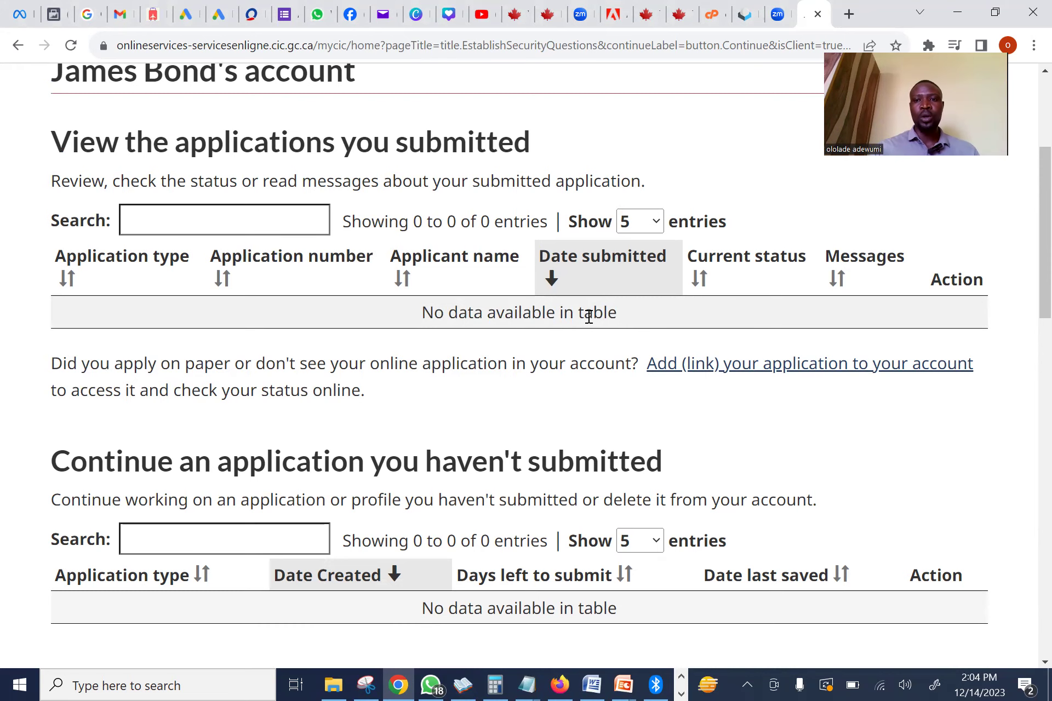
scroll(575, 312, down, 11)
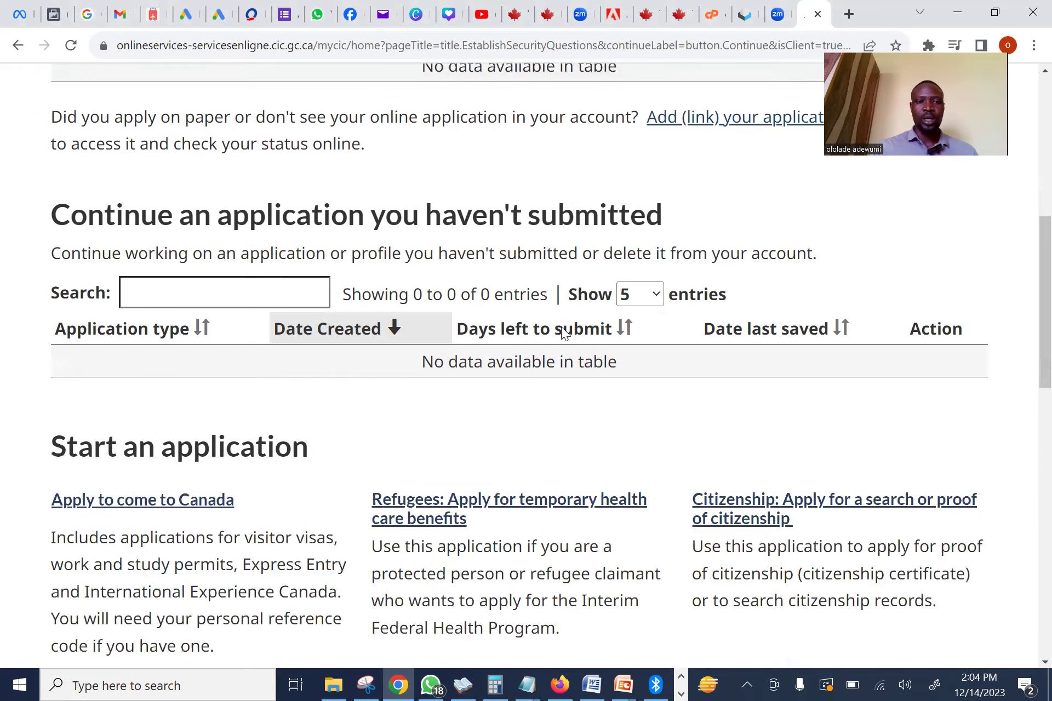
scroll(487, 330, down, 9)
scroll(488, 330, up, 7)
scroll(488, 330, up, 3)
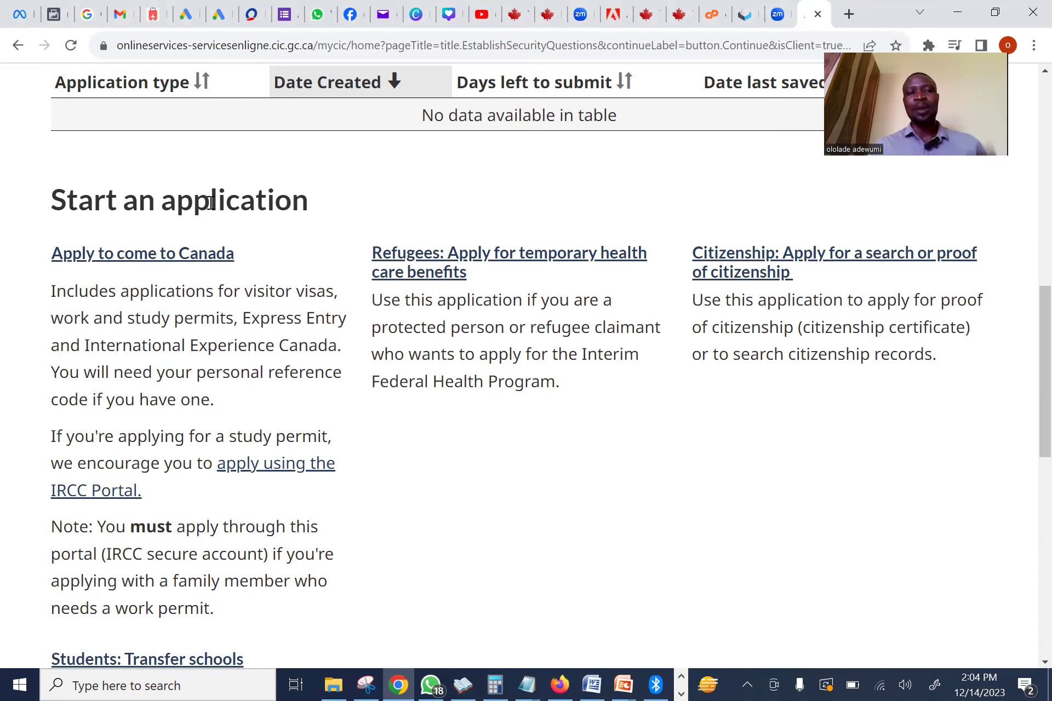
- Choose Apply to come to Canada, then the Visitor visa, study and/or work permit eligibility check
click(128, 265)
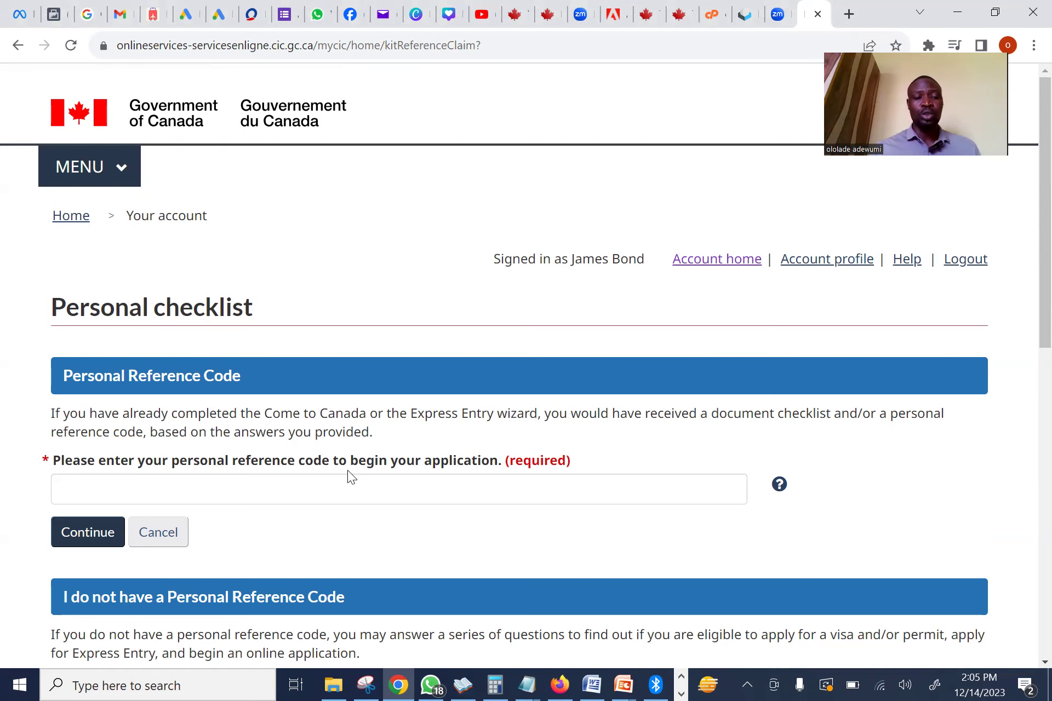
scroll(348, 470, down, 6)
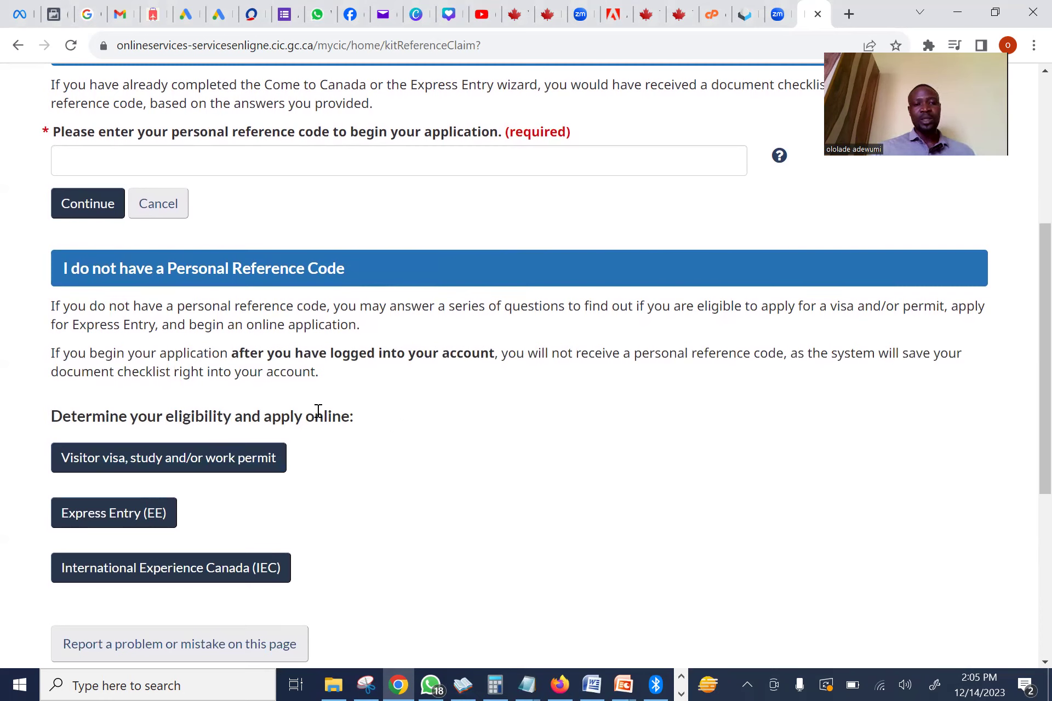
click(134, 466)
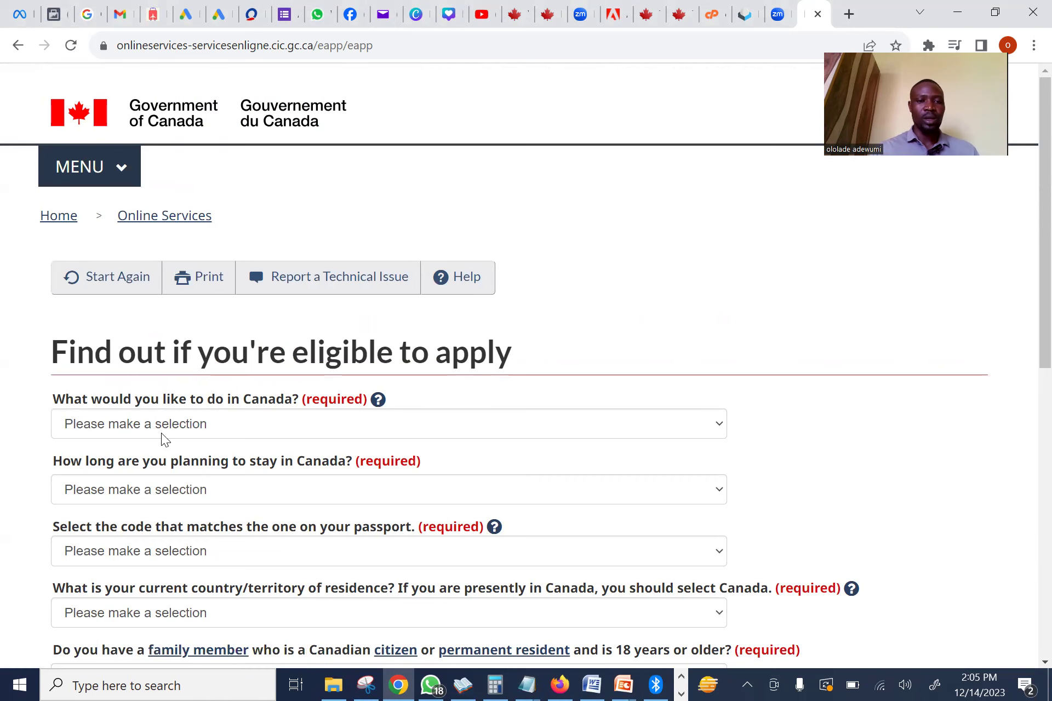
- Answer Visit as the purpose and 'Temporarily - less than 6 months' as the length of stay
scroll(167, 437, down, 3)
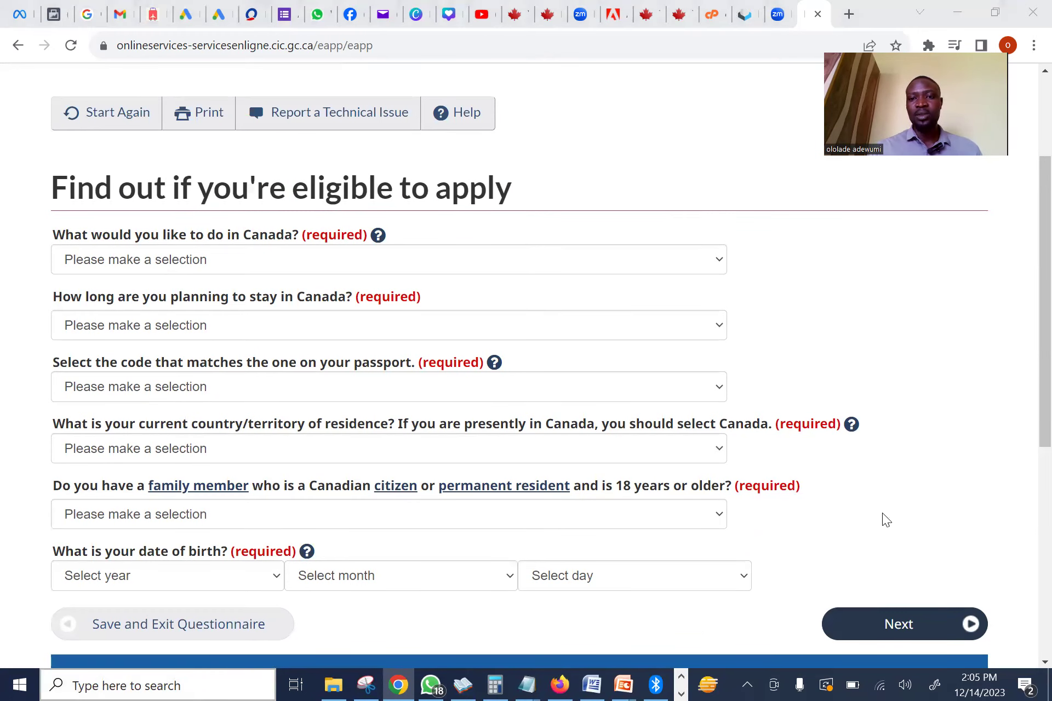
click(263, 239)
click(405, 253)
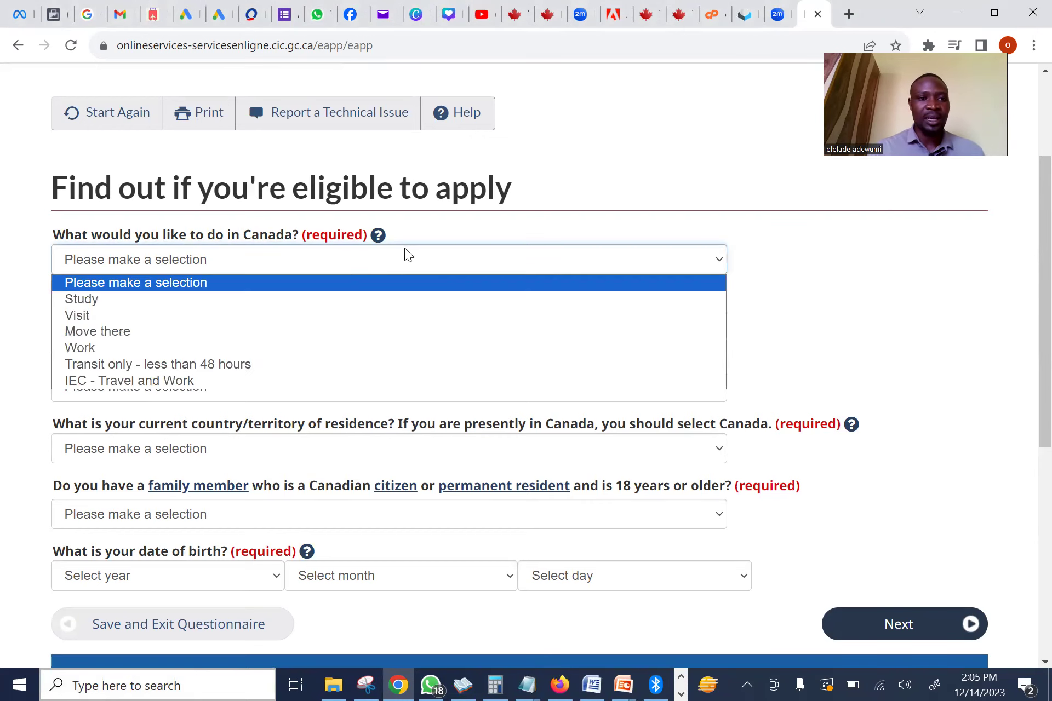
click(143, 316)
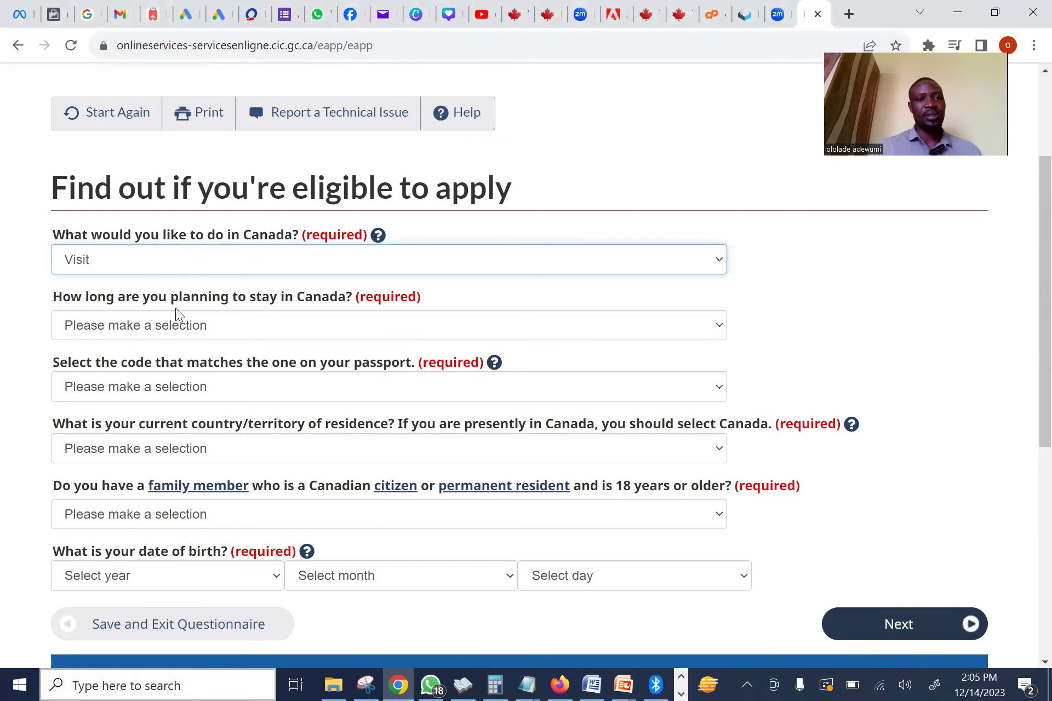
click(206, 329)
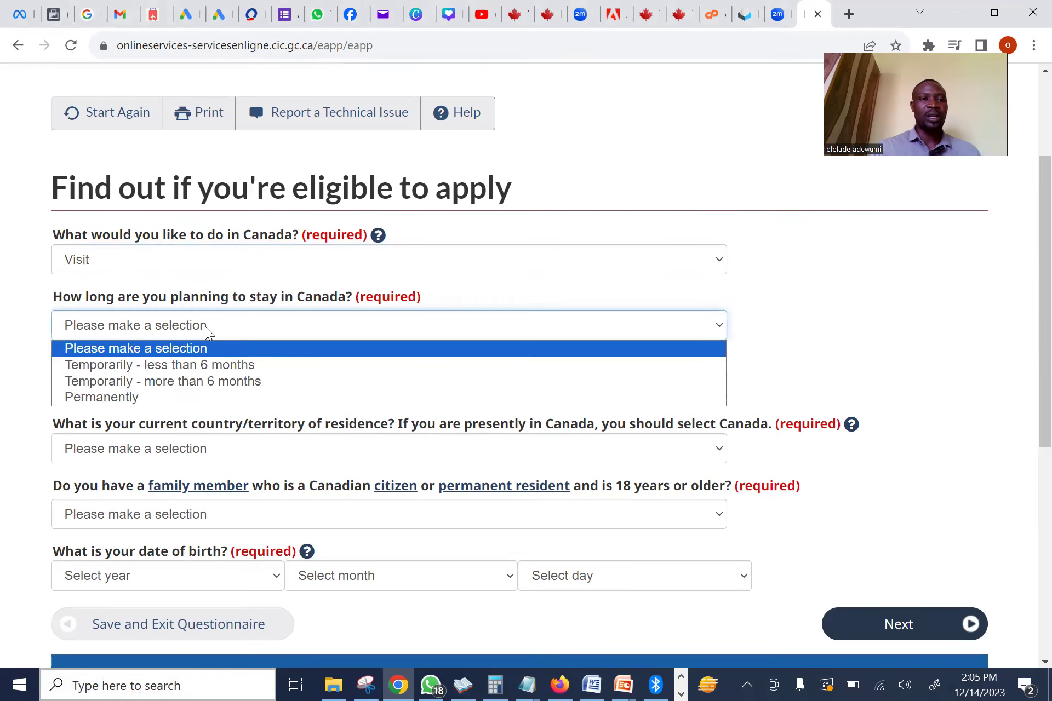
click(162, 366)
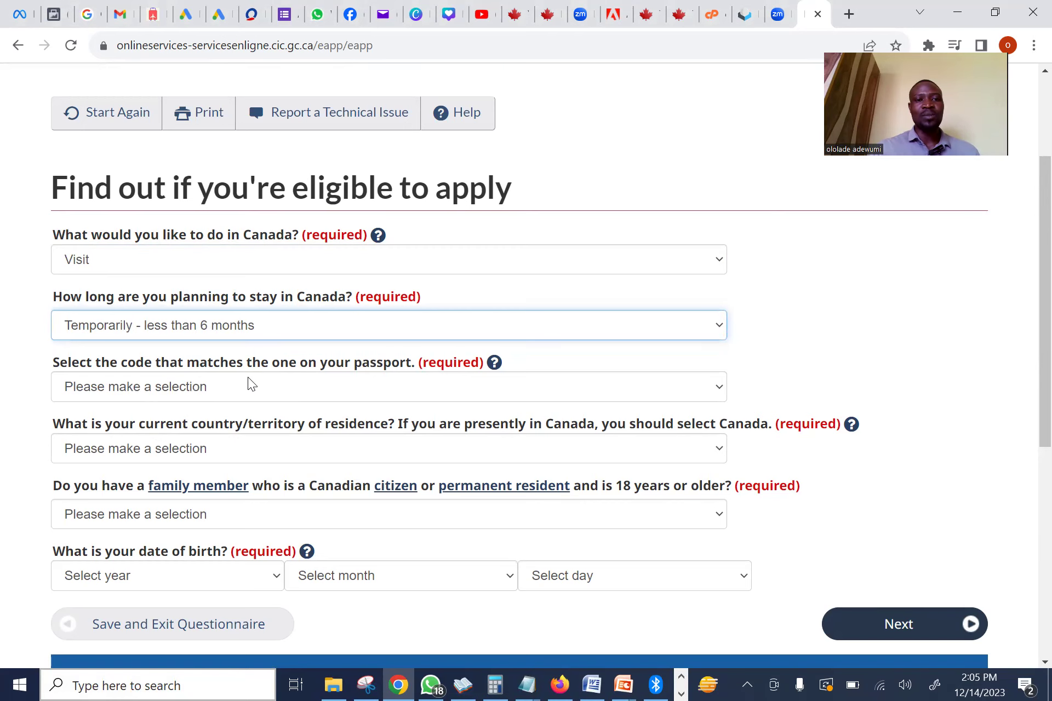
- Select NGA (Nigeria) as the passport code
click(248, 378)
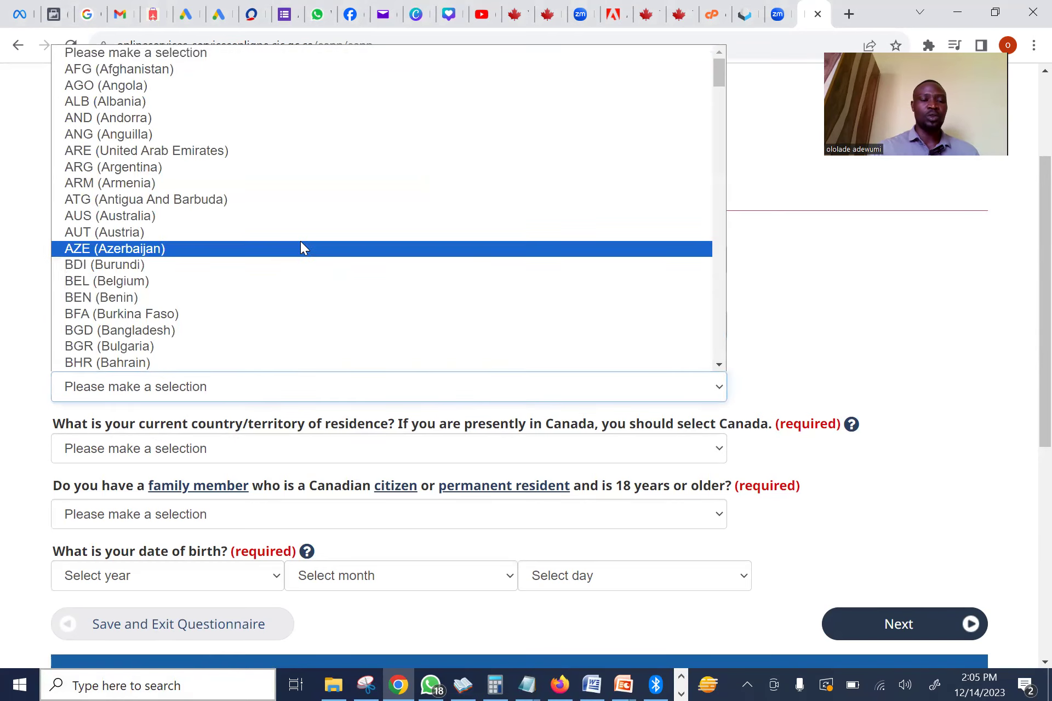
scroll(300, 242, down, 8)
scroll(301, 243, down, 6)
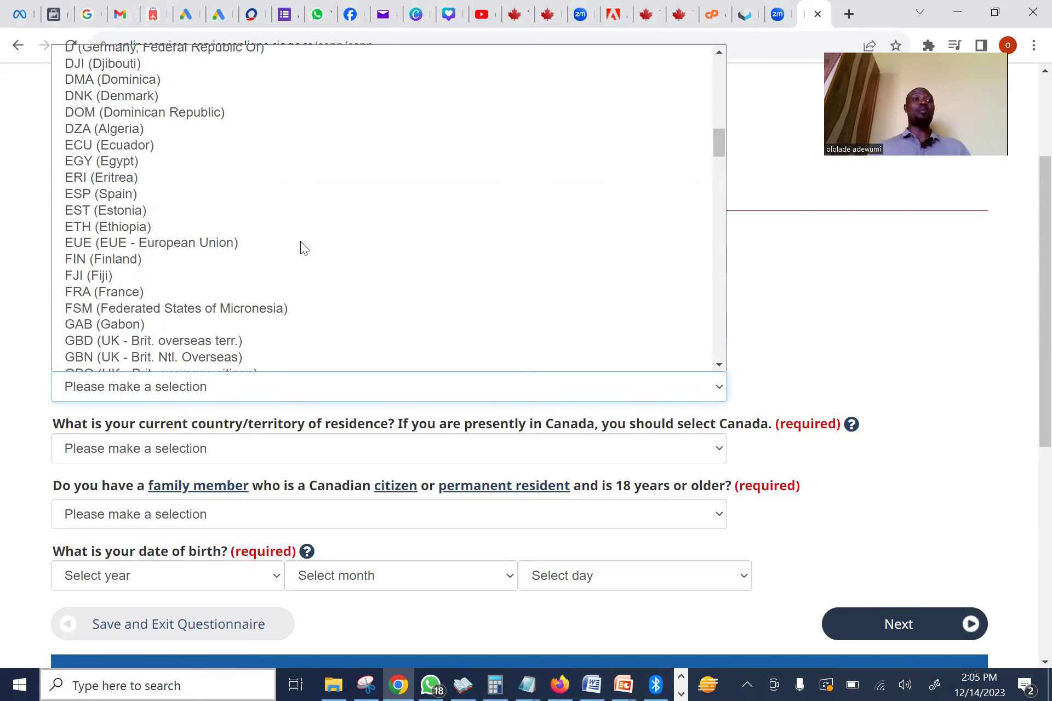
scroll(301, 242, down, 2)
scroll(300, 242, down, 20)
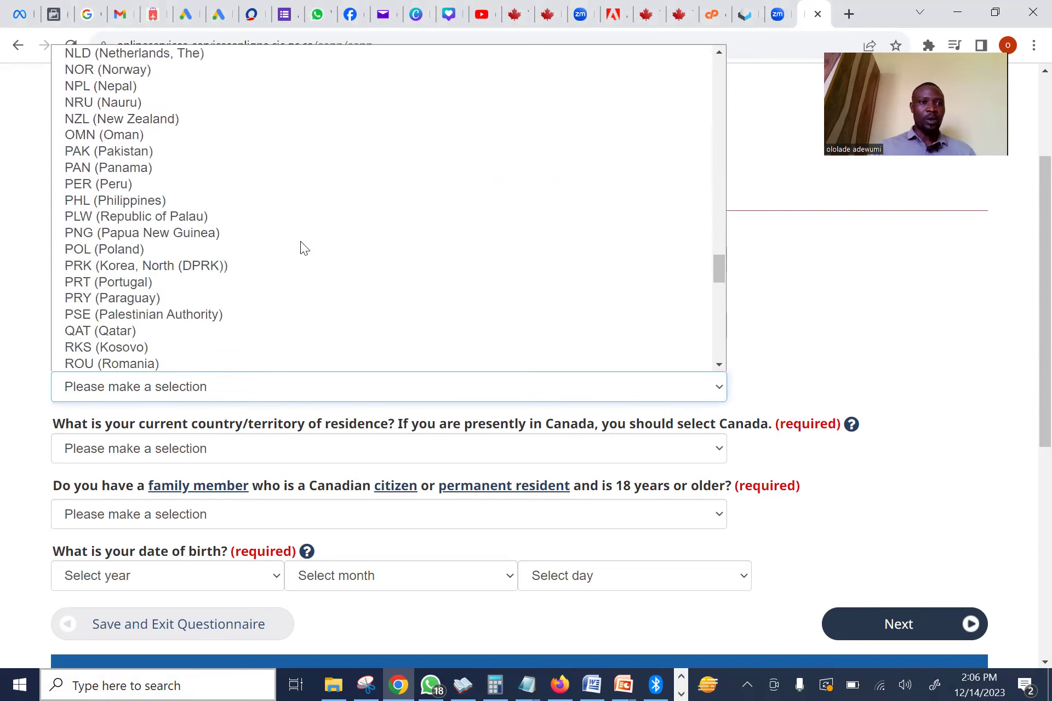
scroll(300, 241, up, 3)
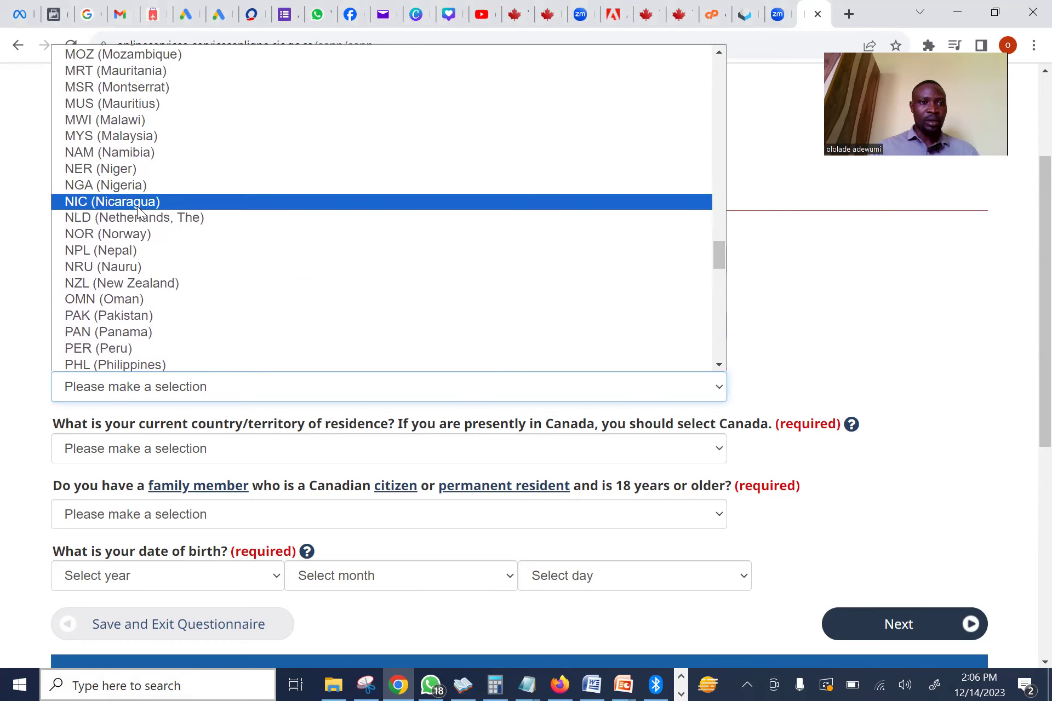
click(131, 187)
scroll(314, 385, down, 3)
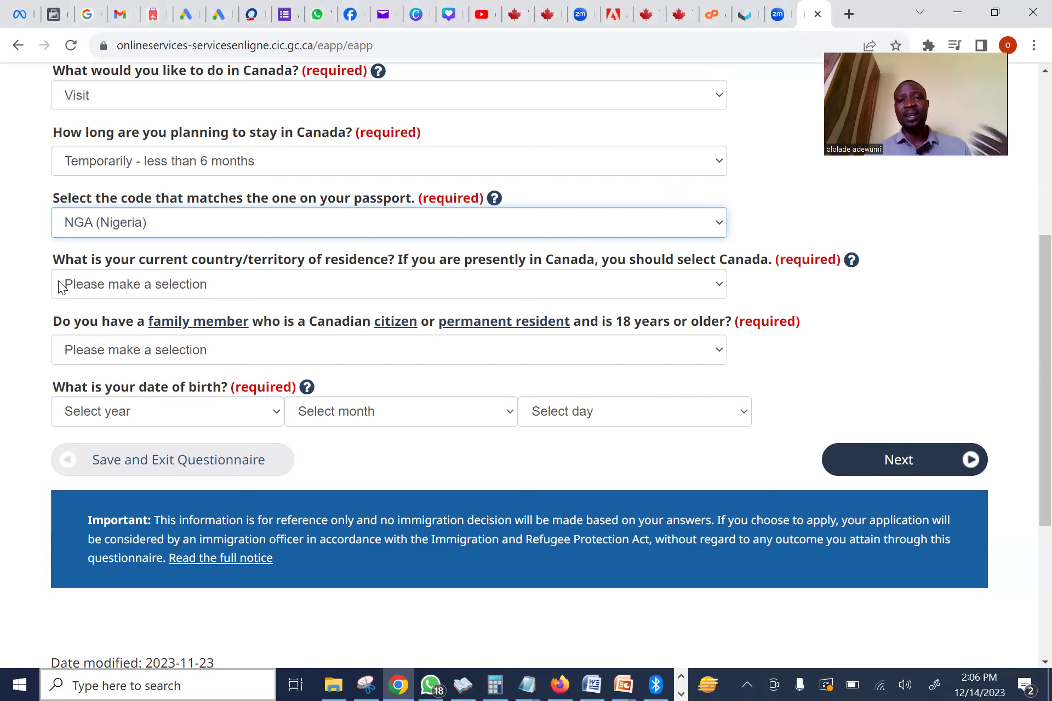
- Set the country of residence to Nigeria and answer No to having a Canadian family member
click(167, 289)
key(n)
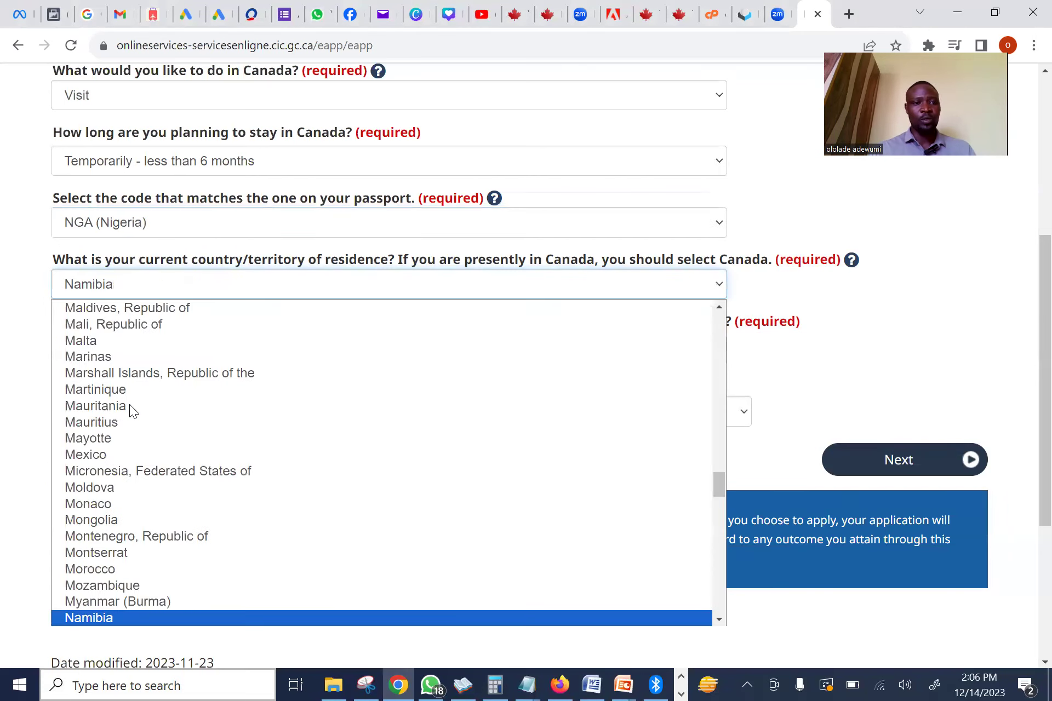
scroll(123, 507, down, 5)
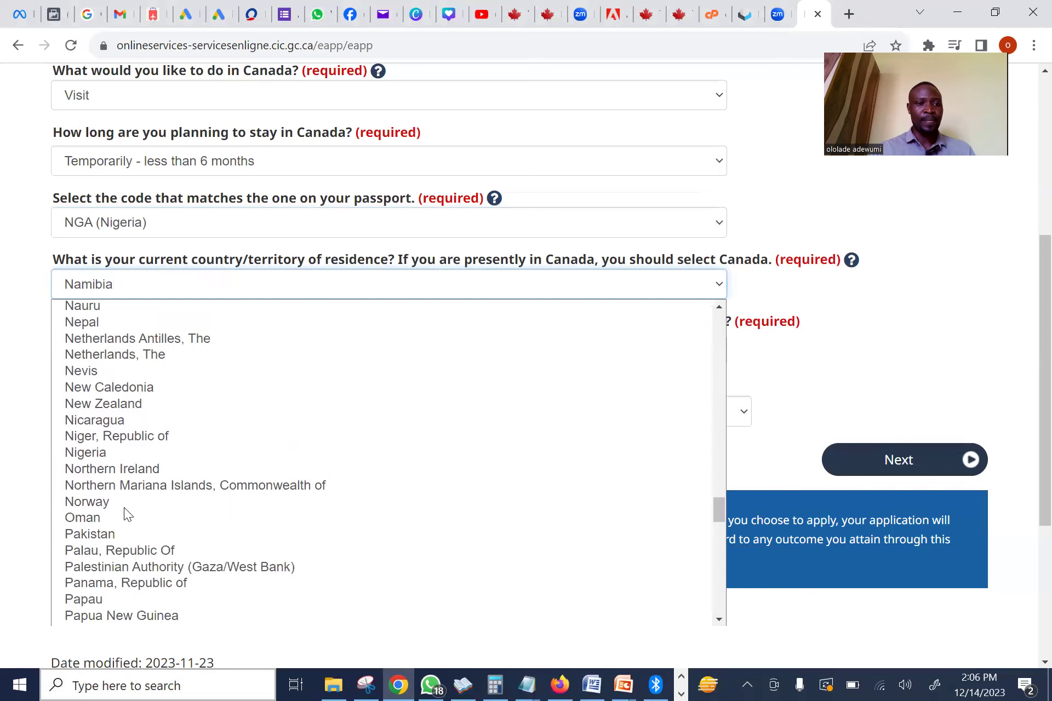
click(111, 455)
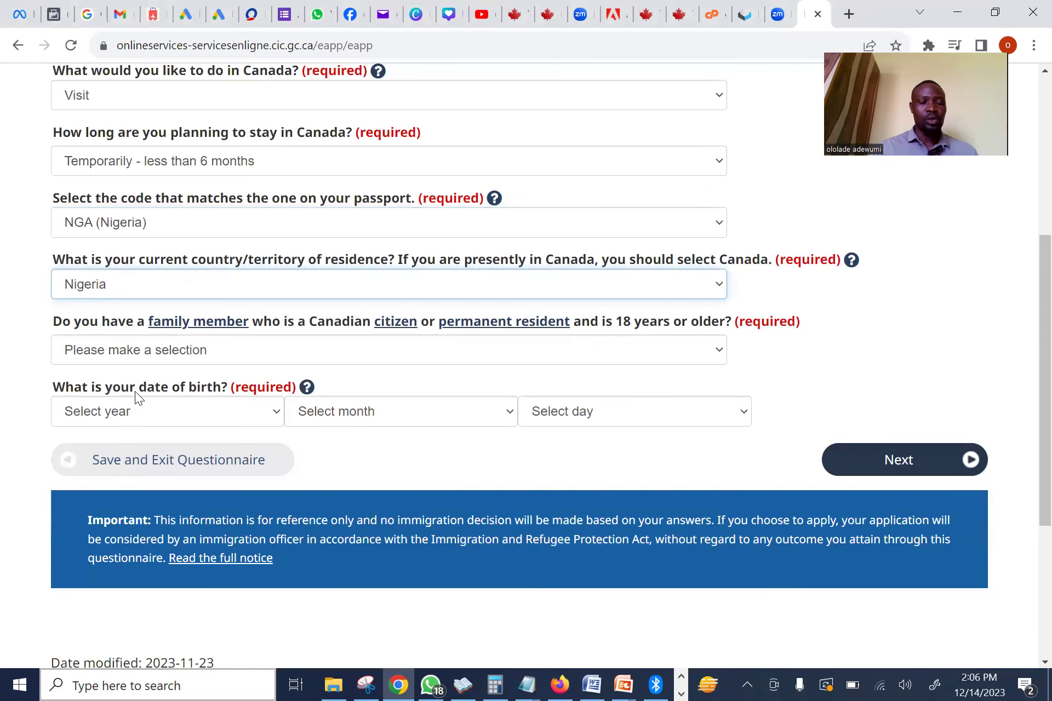
click(149, 354)
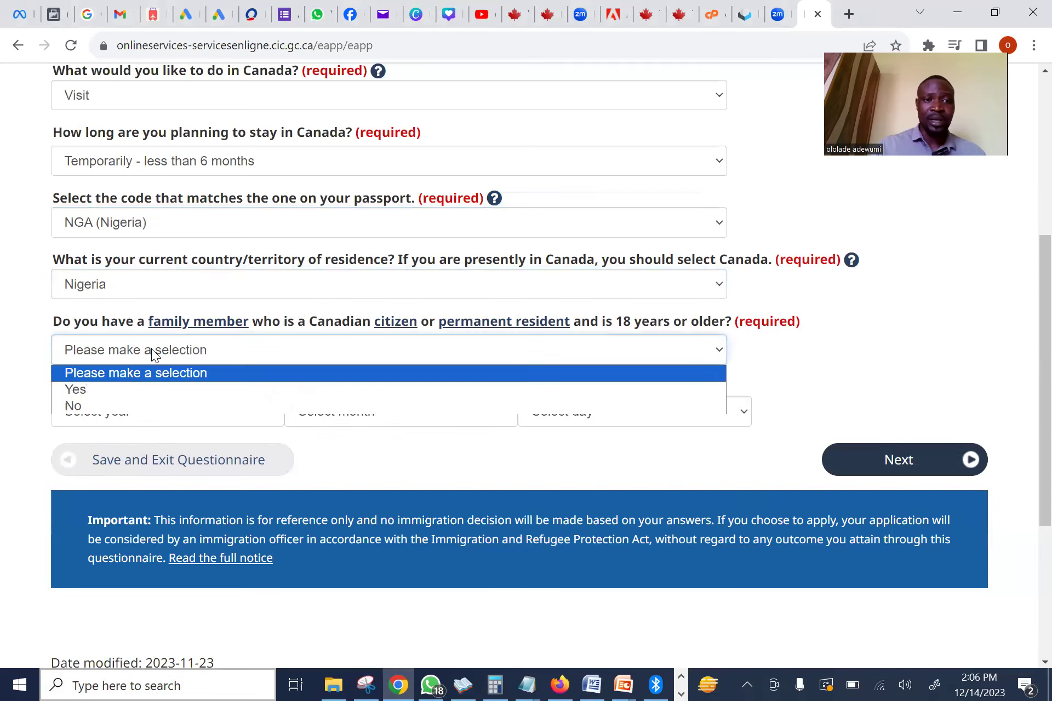
click(132, 403)
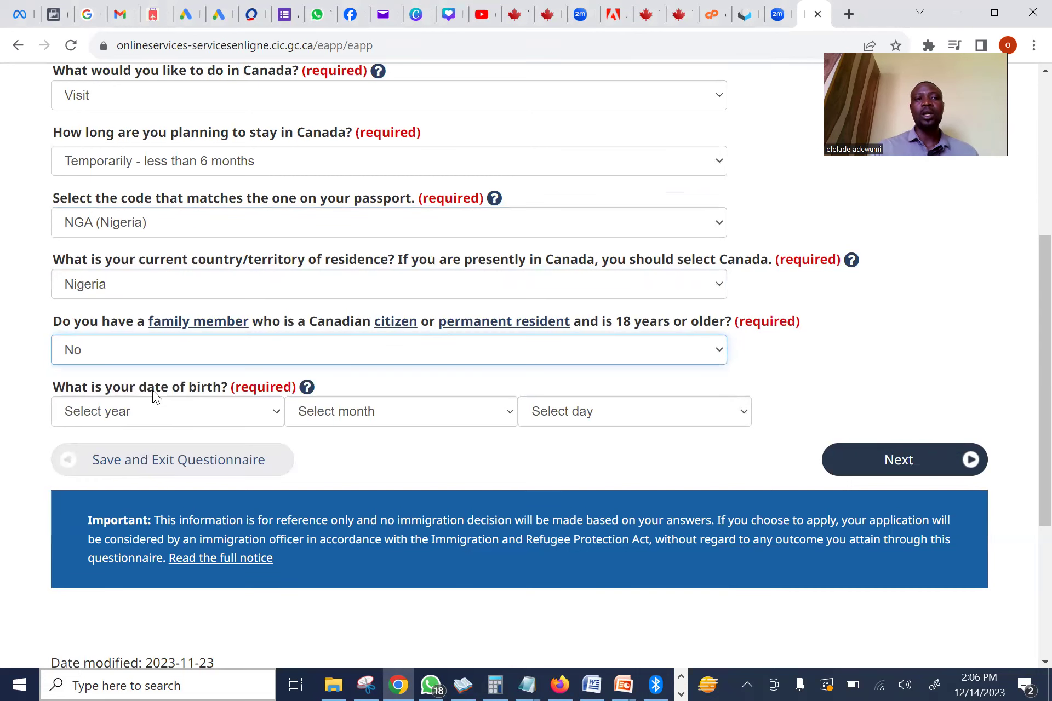
- Set the date of birth to 1980 / April / 01 and go to the next page
click(154, 409)
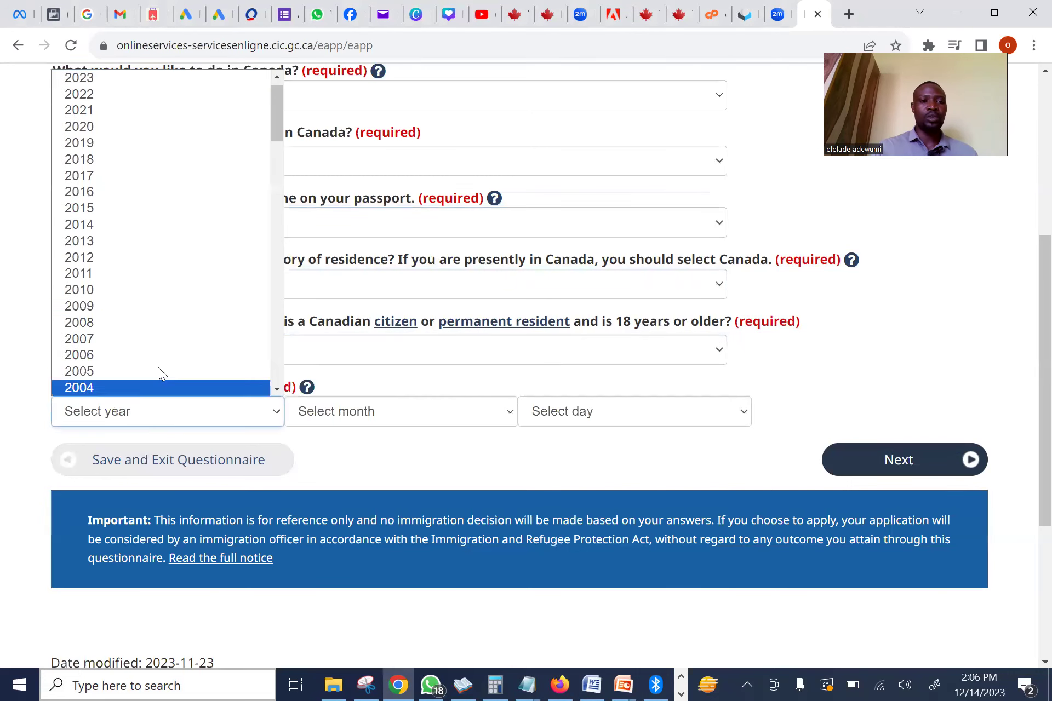
scroll(164, 298, up, 1)
scroll(164, 298, down, 9)
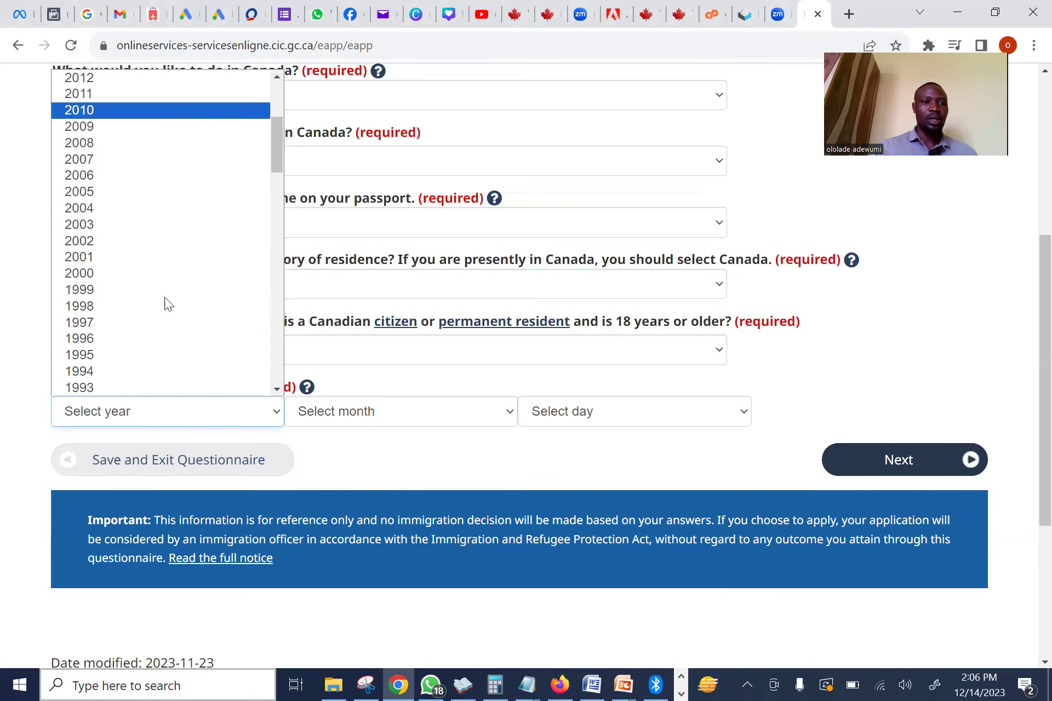
scroll(139, 325, up, 3)
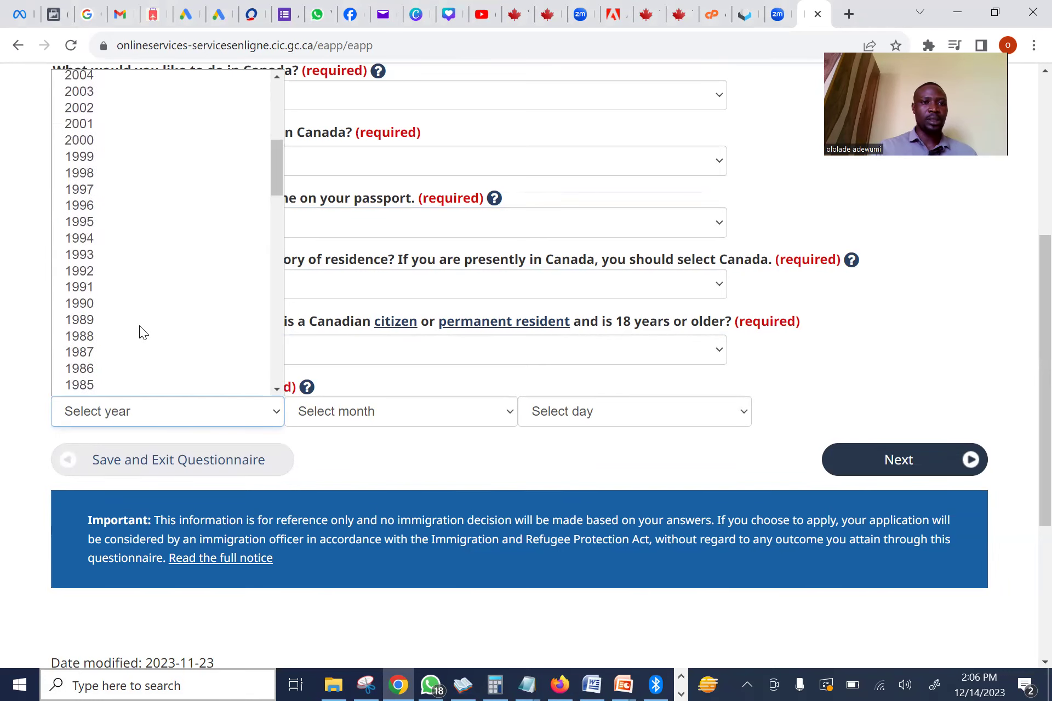
scroll(124, 177, down, 10)
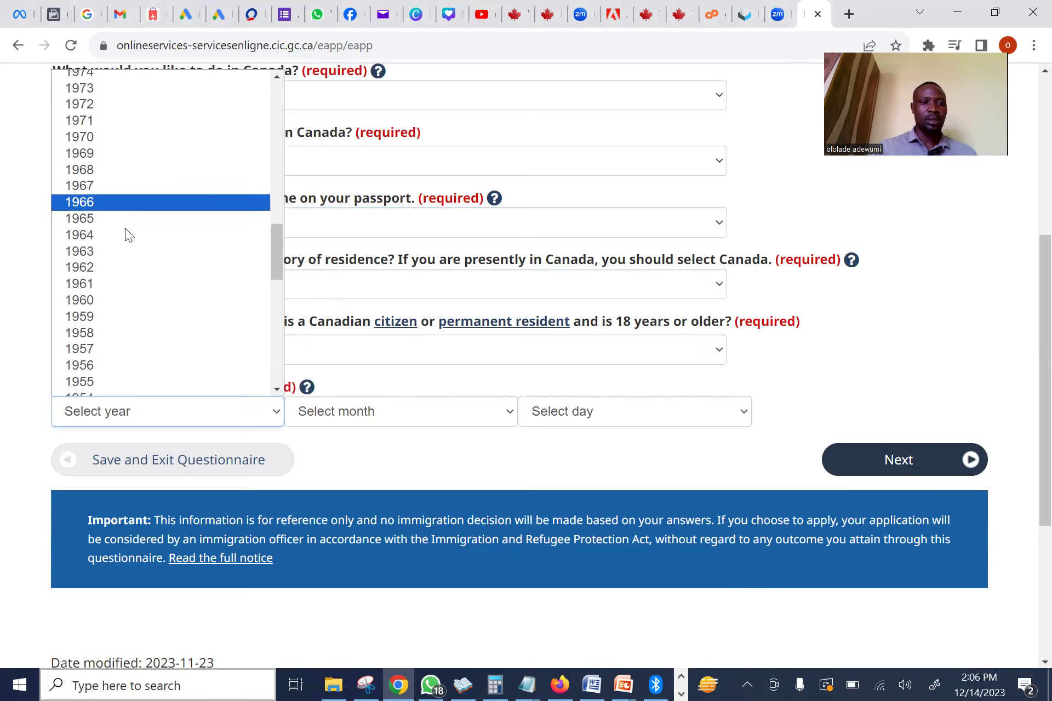
scroll(101, 360, down, 4)
scroll(103, 349, down, 7)
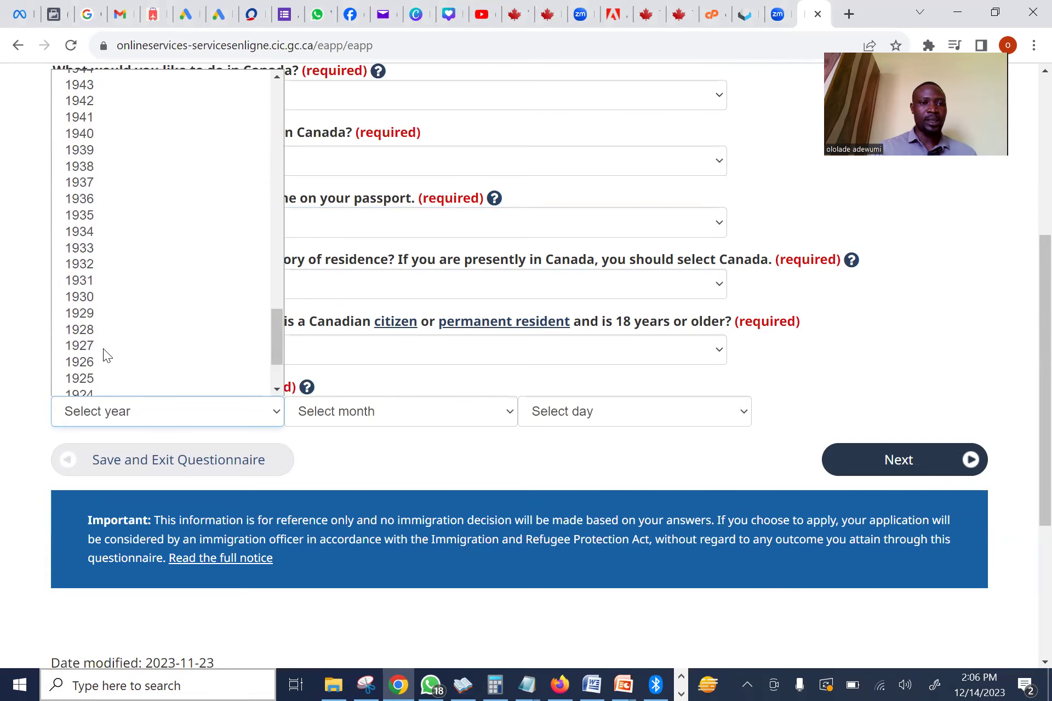
scroll(107, 373, down, 2)
scroll(108, 374, up, 20)
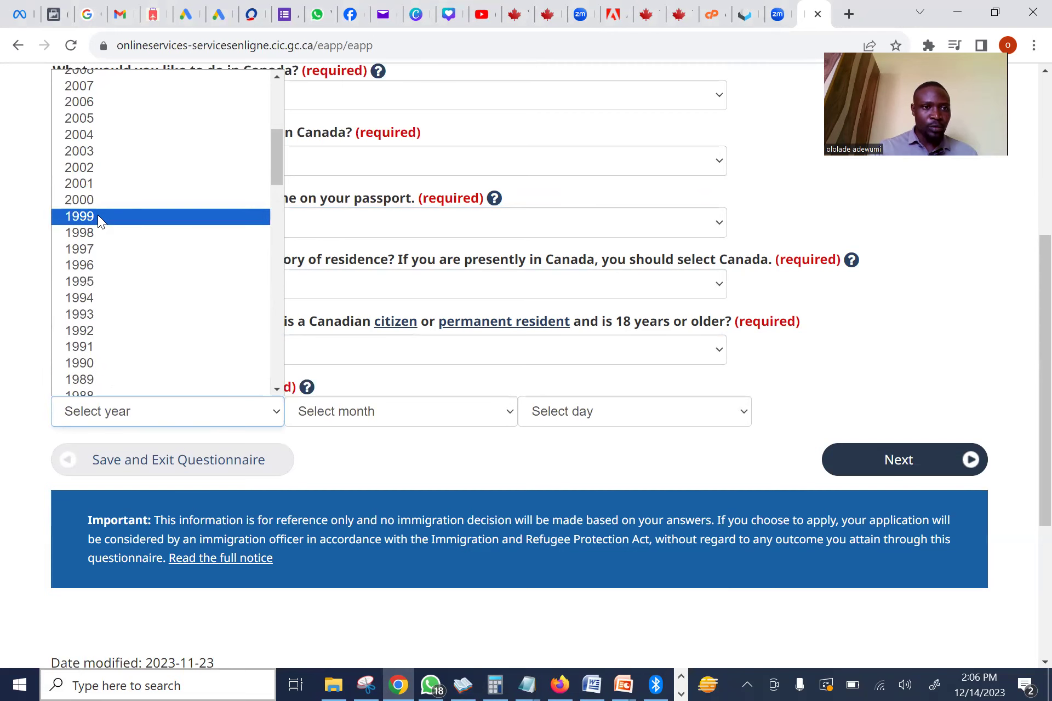
scroll(86, 309, down, 3)
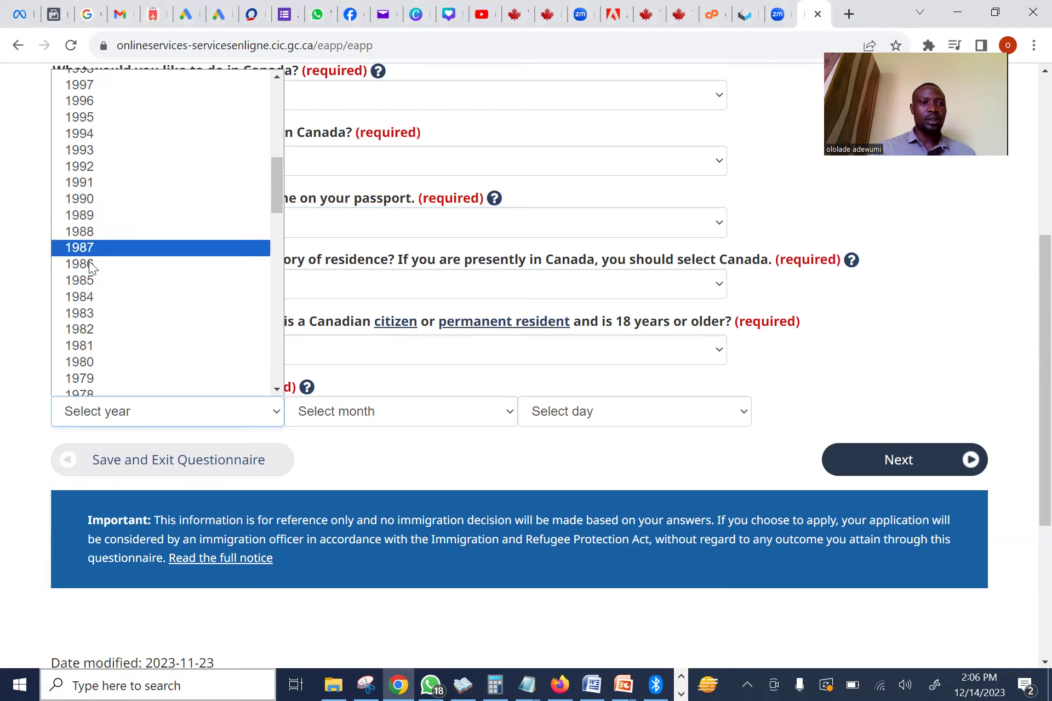
click(86, 362)
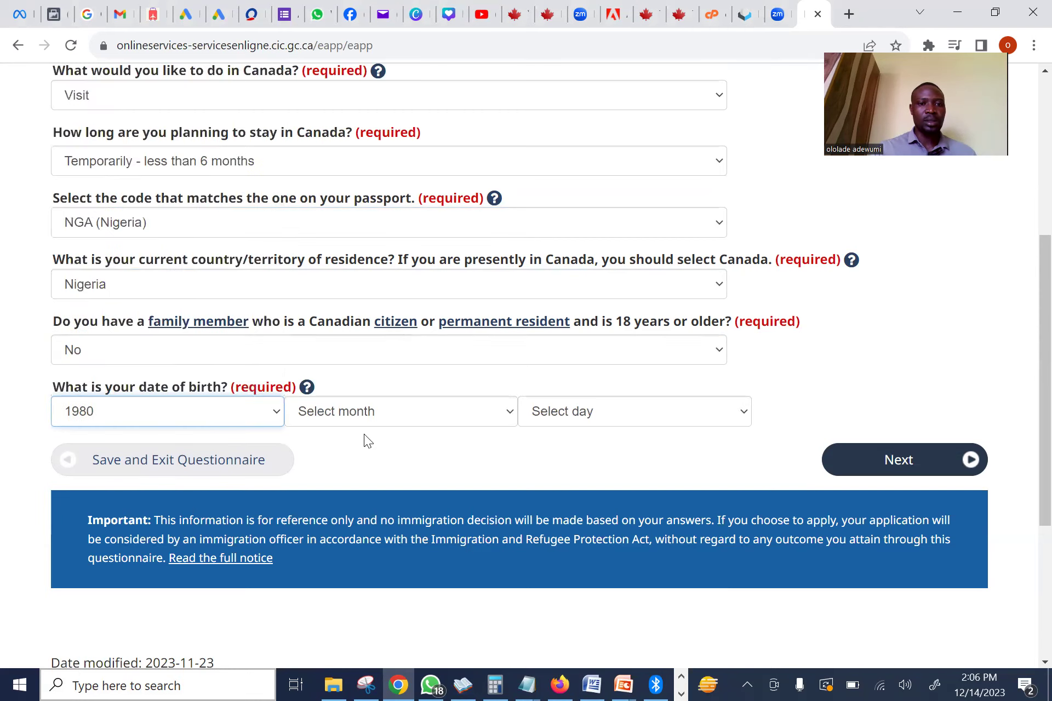
click(366, 412)
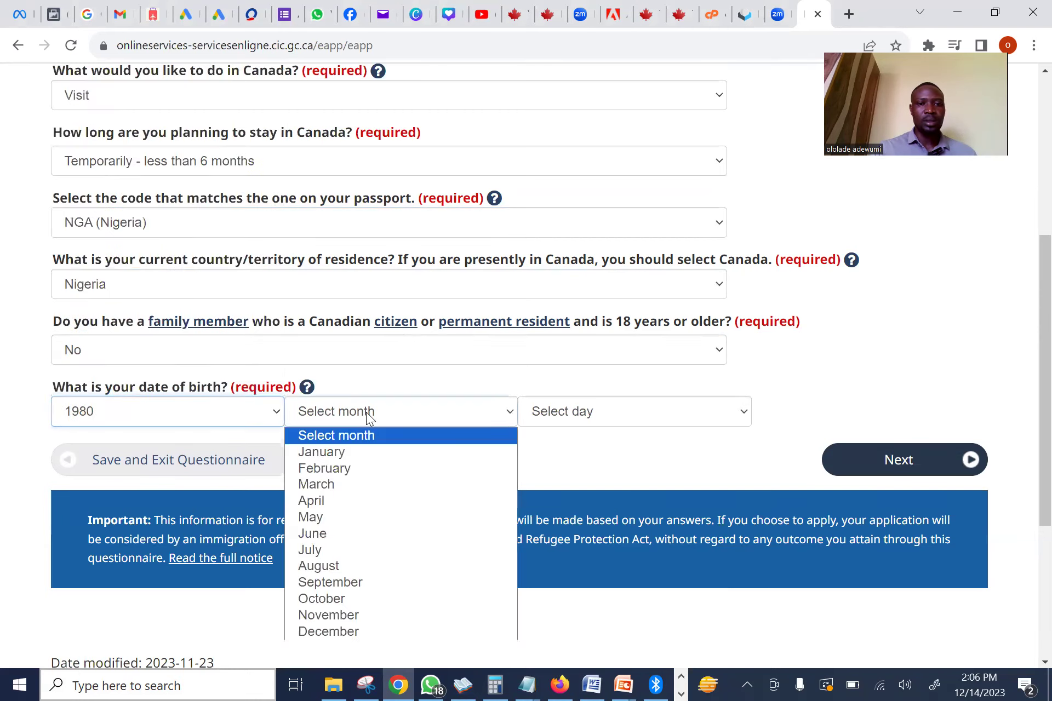
click(326, 500)
click(527, 415)
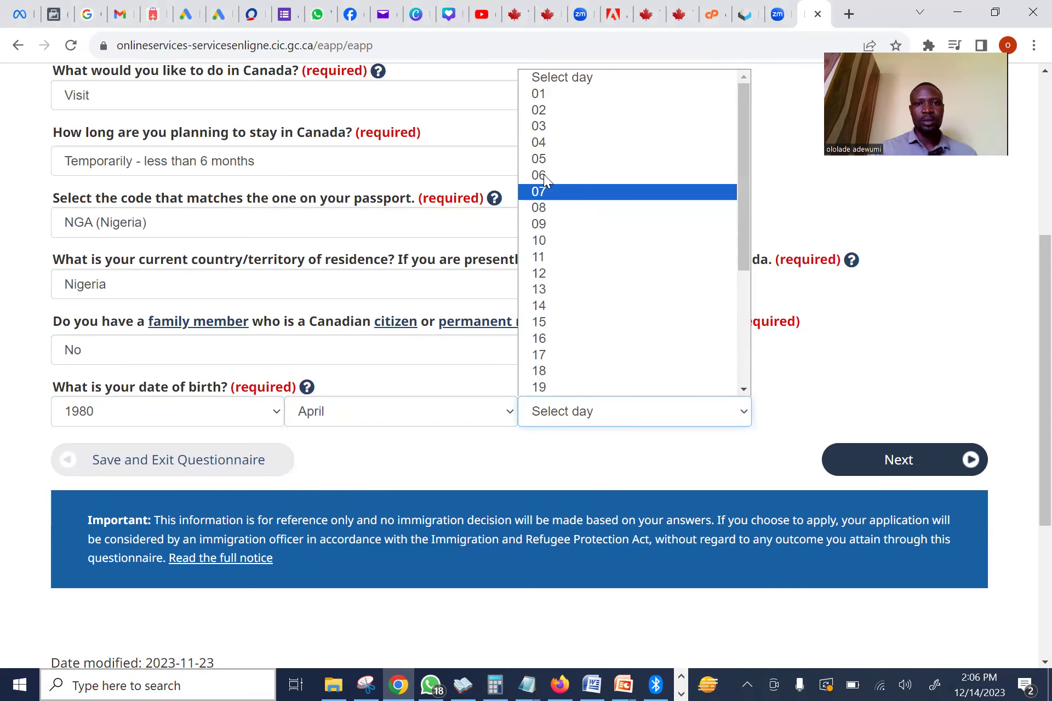
click(543, 94)
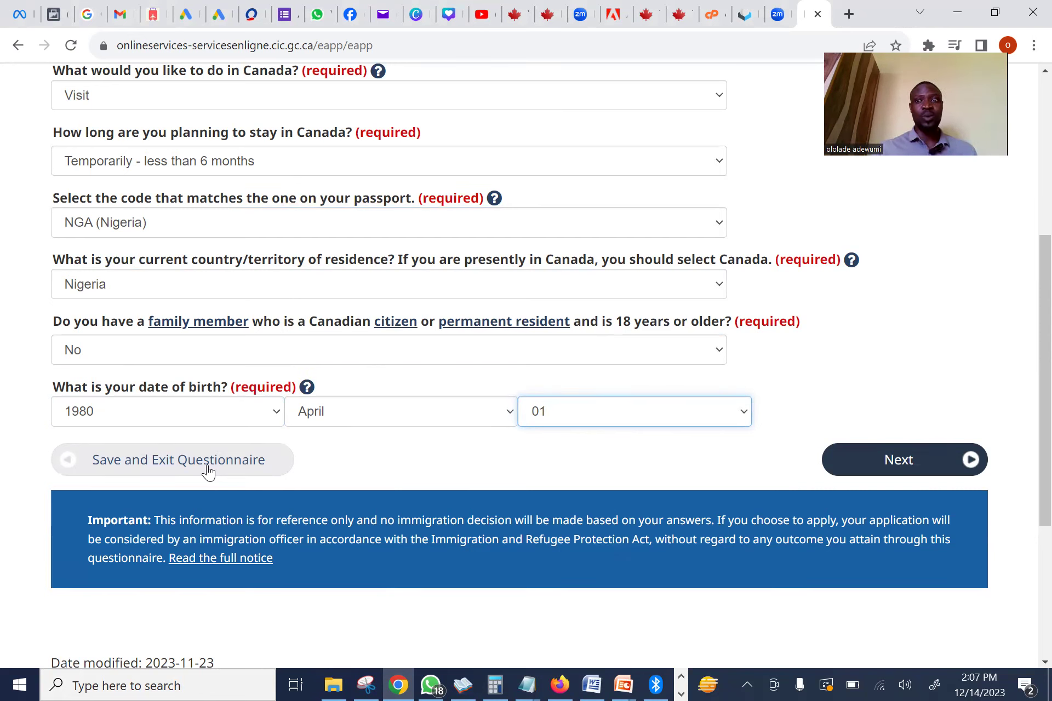
click(884, 455)
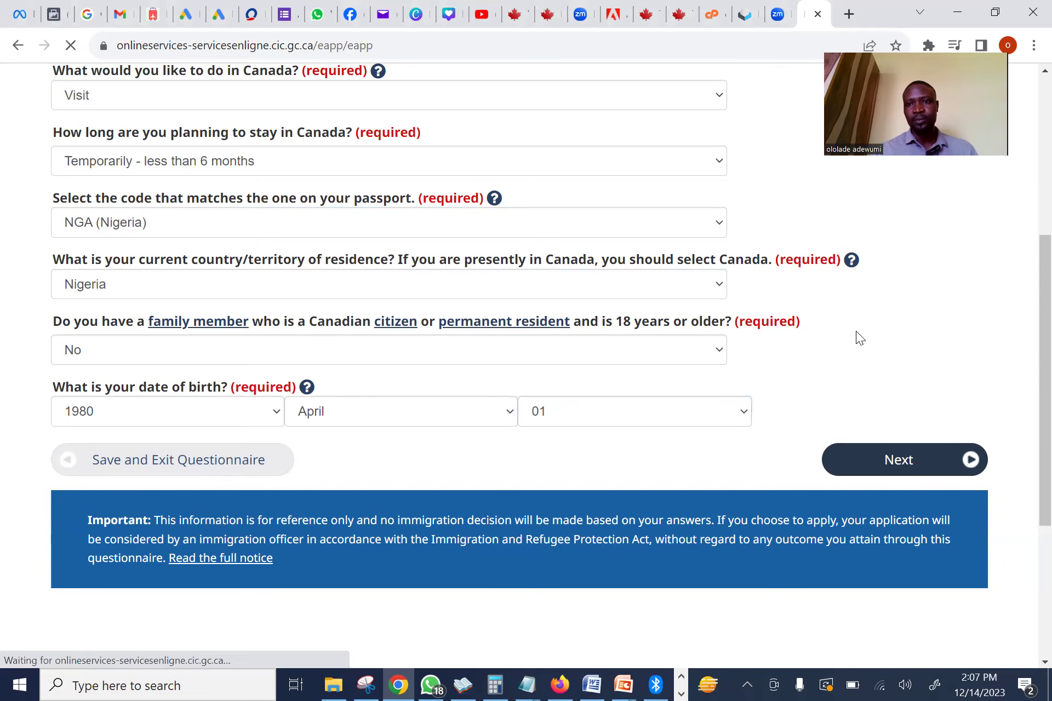